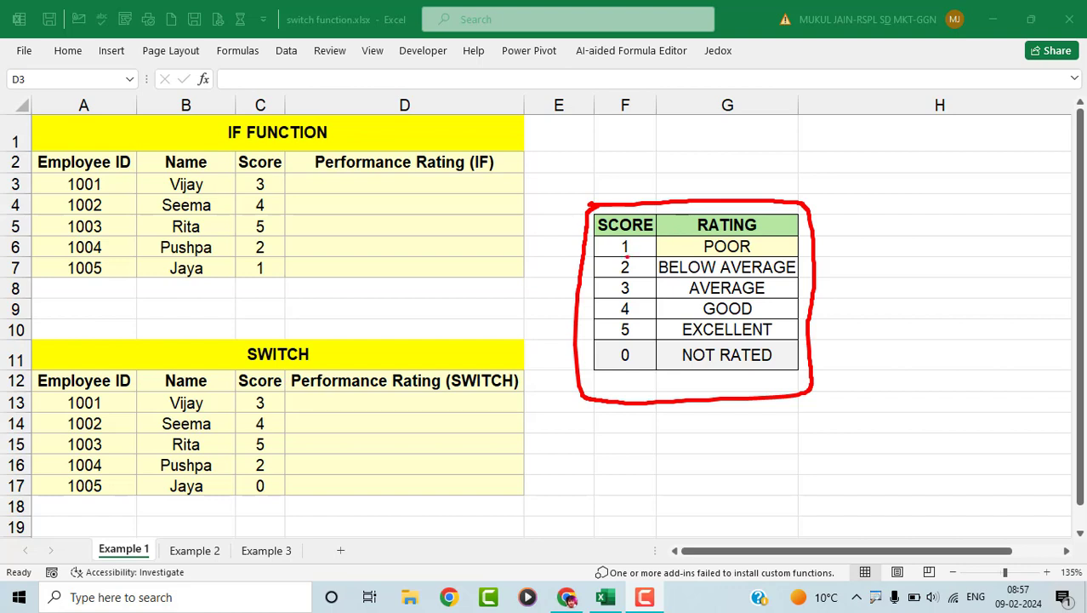
- Review the employee scores and the rating lookup table before writing the formula
{"action": "left_click_drag", "start_coordinate": [627, 255], "coordinate": [641, 249]}
{"action": "left_click_drag", "start_coordinate": [729, 262], "coordinate": [750, 248]}
{"action": "mouse_move", "coordinate": [620, 279]}
{"action": "left_mouse_down"}
{"action": "mouse_move", "coordinate": [645, 268]}
{"action": "mouse_move", "coordinate": [713, 273]}
{"action": "left_mouse_up"}
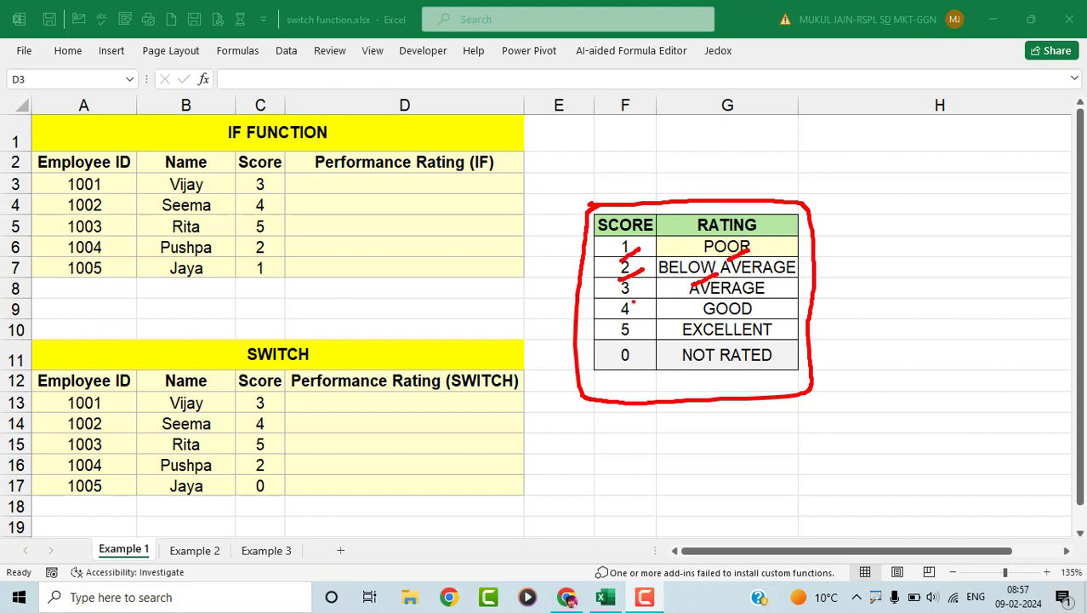
{"action": "left_click_drag", "start_coordinate": [635, 289], "coordinate": [635, 335]}
{"action": "mouse_move", "coordinate": [673, 350]}
{"action": "left_mouse_down"}
{"action": "mouse_move", "coordinate": [747, 340]}
{"action": "mouse_move", "coordinate": [770, 365]}
{"action": "mouse_move", "coordinate": [682, 368]}
{"action": "left_mouse_up"}
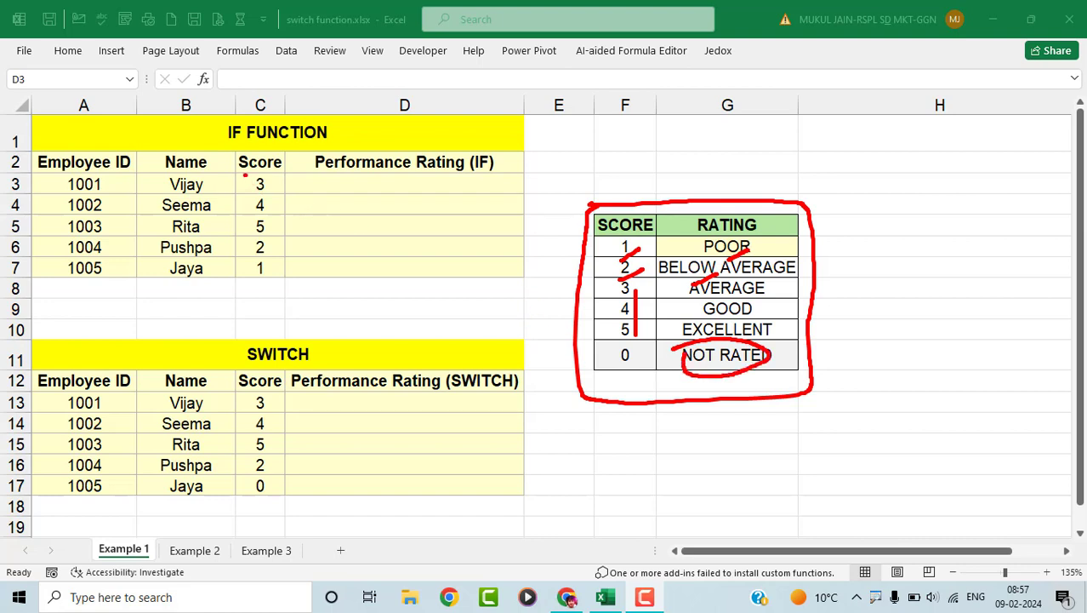
{"action": "mouse_move", "coordinate": [245, 175]}
{"action": "left_mouse_down"}
{"action": "mouse_move", "coordinate": [237, 262]}
{"action": "mouse_move", "coordinate": [266, 277]}
{"action": "mouse_move", "coordinate": [286, 183]}
{"action": "mouse_move", "coordinate": [378, 186]}
{"action": "mouse_move", "coordinate": [364, 202]}
{"action": "mouse_move", "coordinate": [358, 268]}
{"action": "left_mouse_up"}
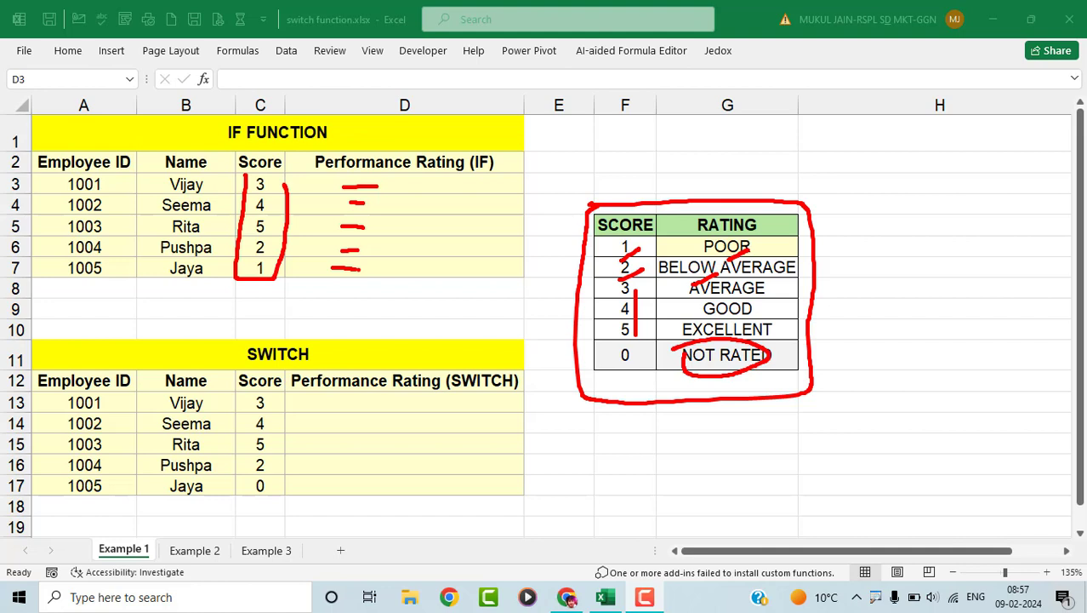
{"action": "mouse_move", "coordinate": [255, 337]}
{"action": "left_mouse_down"}
{"action": "mouse_move", "coordinate": [240, 341]}
{"action": "mouse_move", "coordinate": [291, 381]}
{"action": "mouse_move", "coordinate": [326, 341]}
{"action": "mouse_move", "coordinate": [255, 335]}
{"action": "left_mouse_up"}
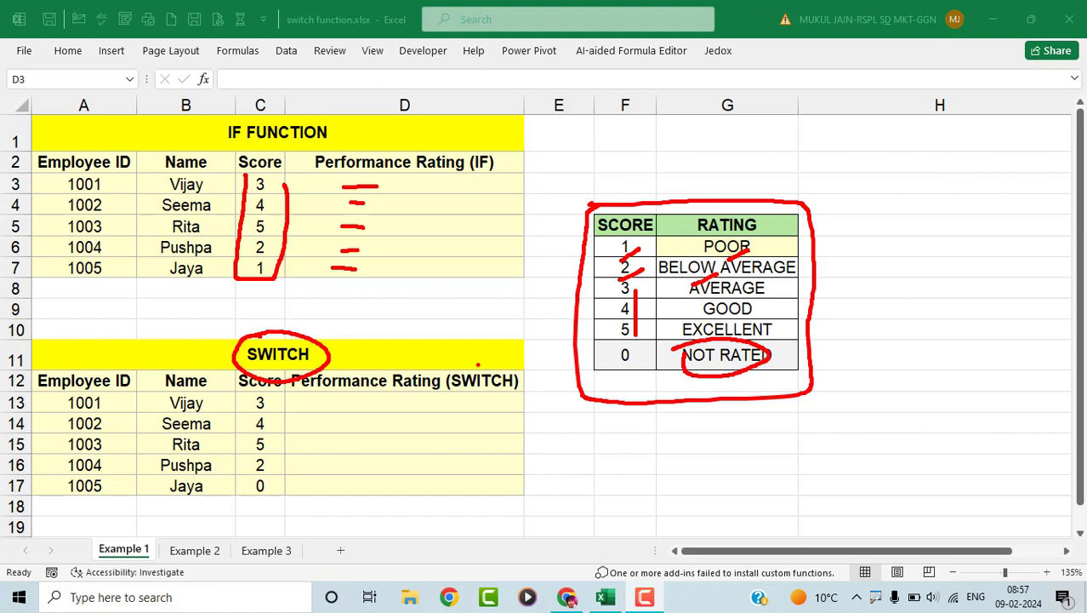
{"action": "key", "text": "Escape"}
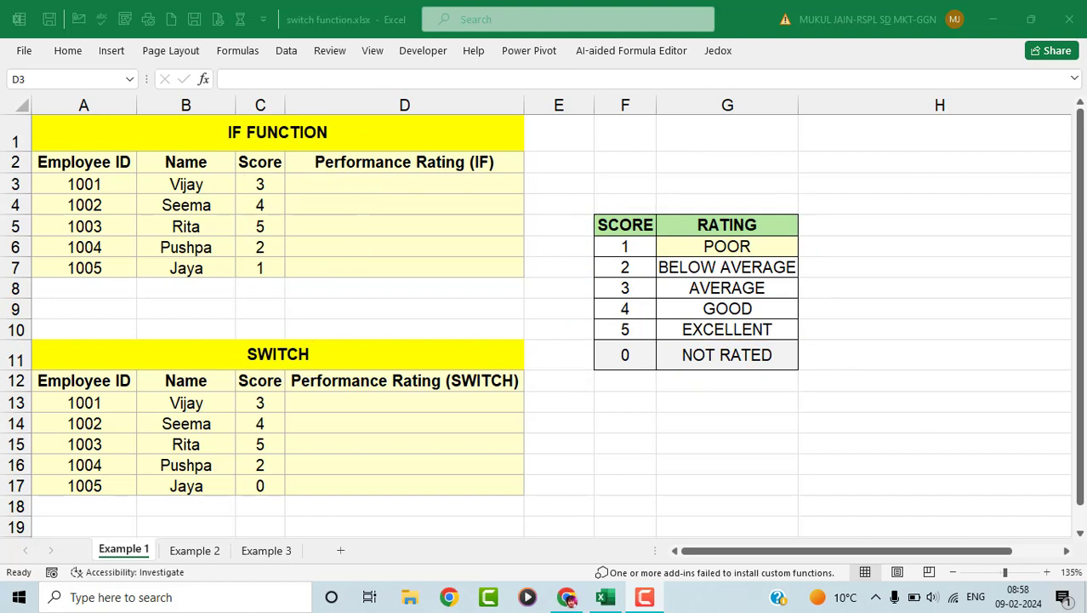
{"action": "left_click", "coordinate": [269, 194]}
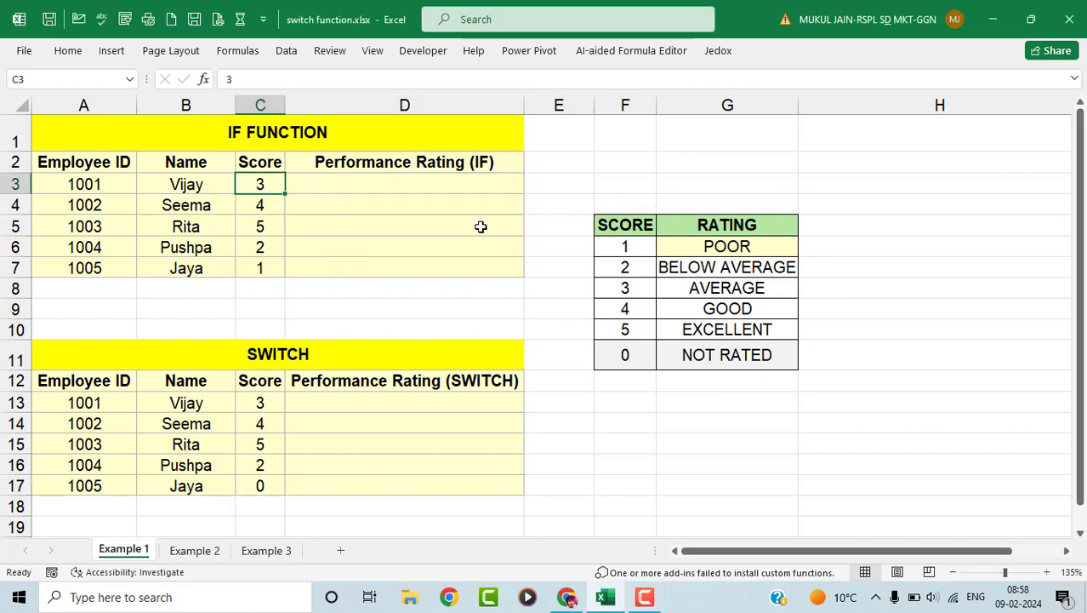
{"action": "left_click", "coordinate": [752, 293]}
- Begin D3's formula as =IF(C3=1,"POOR",IF( so a second test can be nested
{"action": "left_click", "coordinate": [386, 195]}
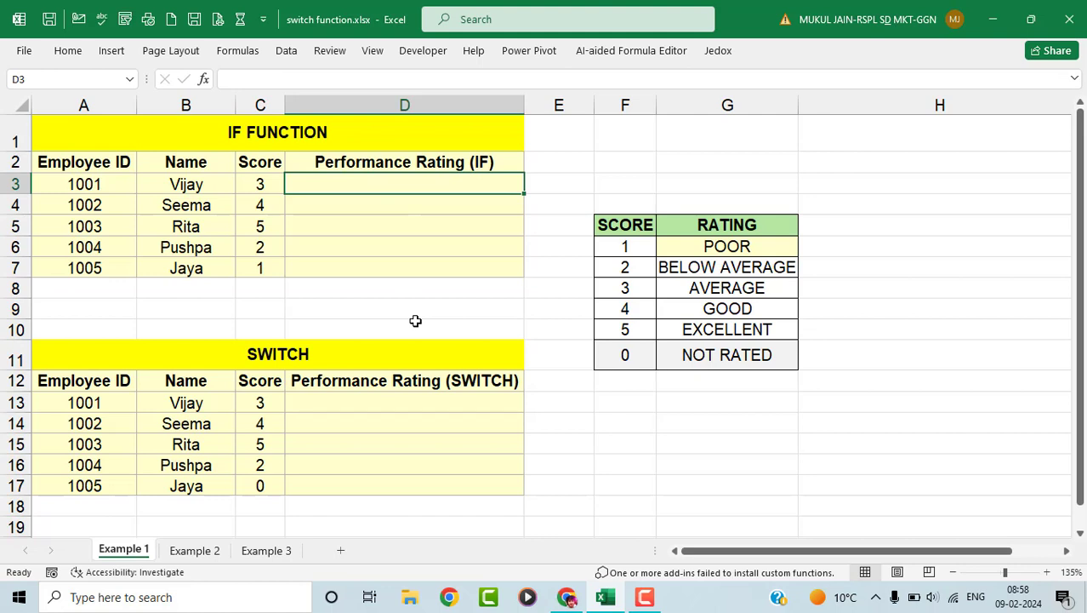
{"action": "type", "text": "="}
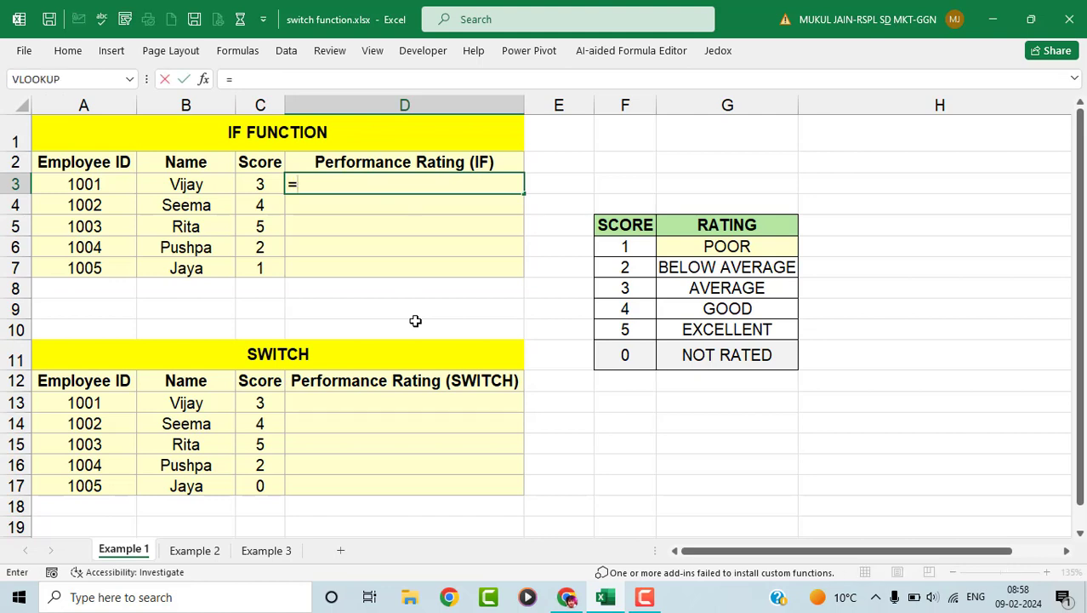
{"action": "type", "text": "IF"}
{"action": "key", "text": "BackSpace"}
{"action": "key", "text": "BackSpace"}
{"action": "type", "text": "IF"}
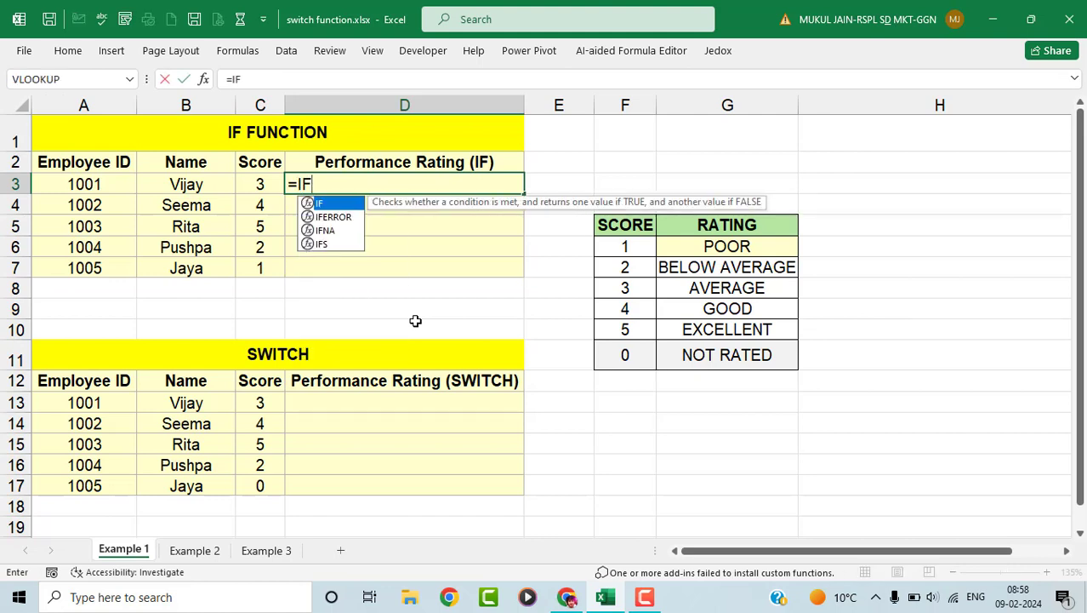
{"action": "type", "text": "("}
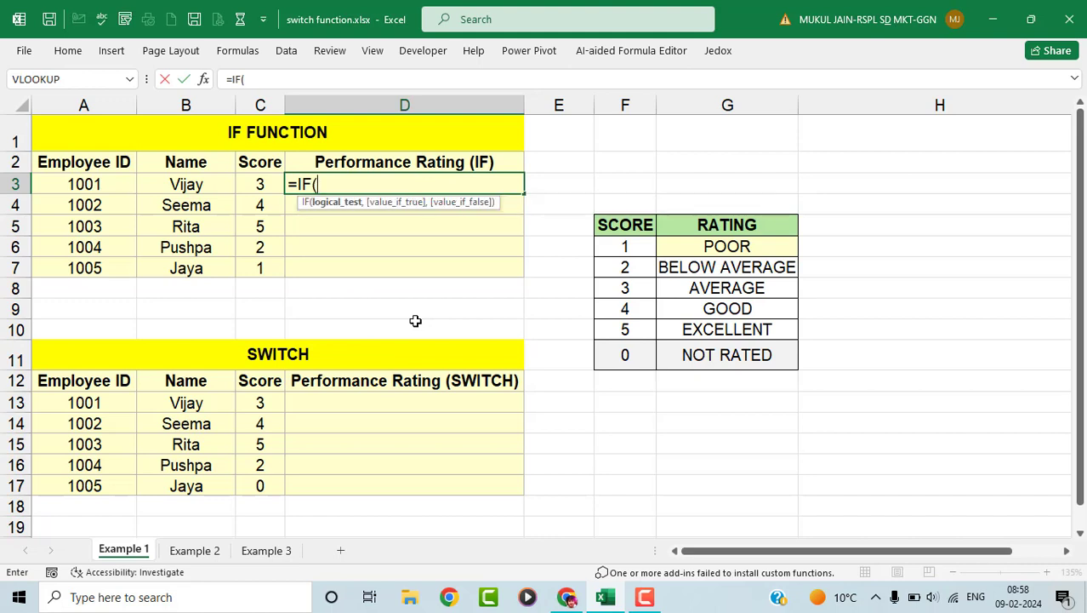
{"action": "left_click", "coordinate": [259, 186]}
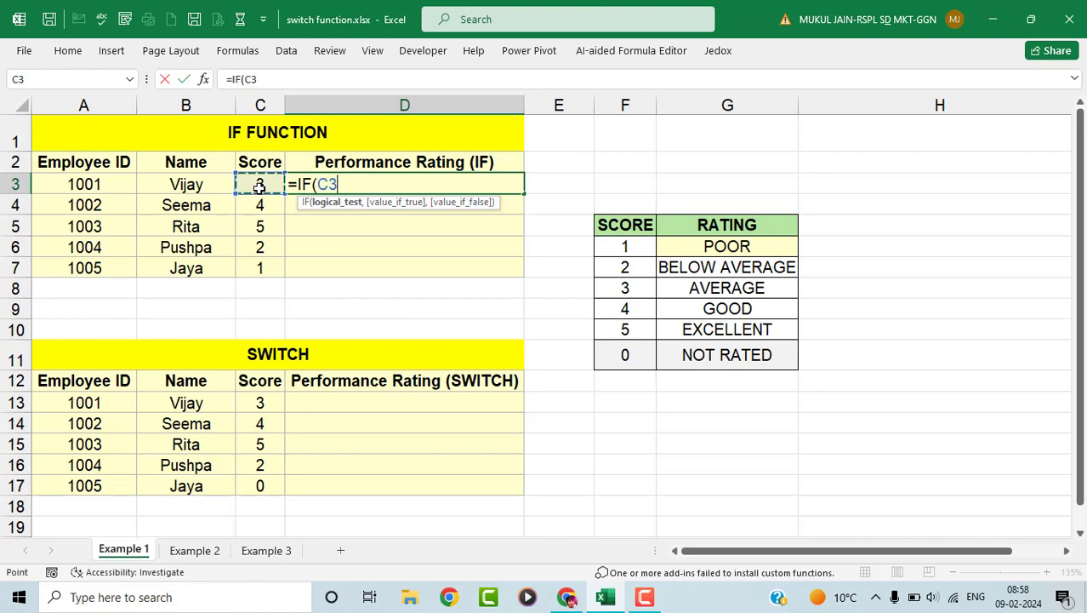
{"action": "type", "text": "=1"}
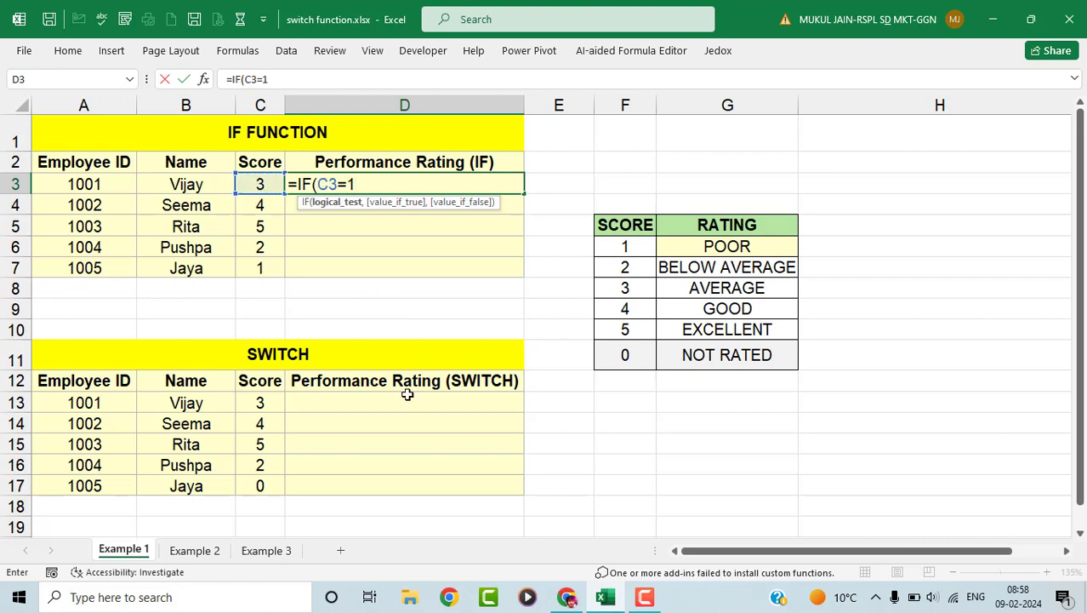
{"action": "type", "text": ",\""}
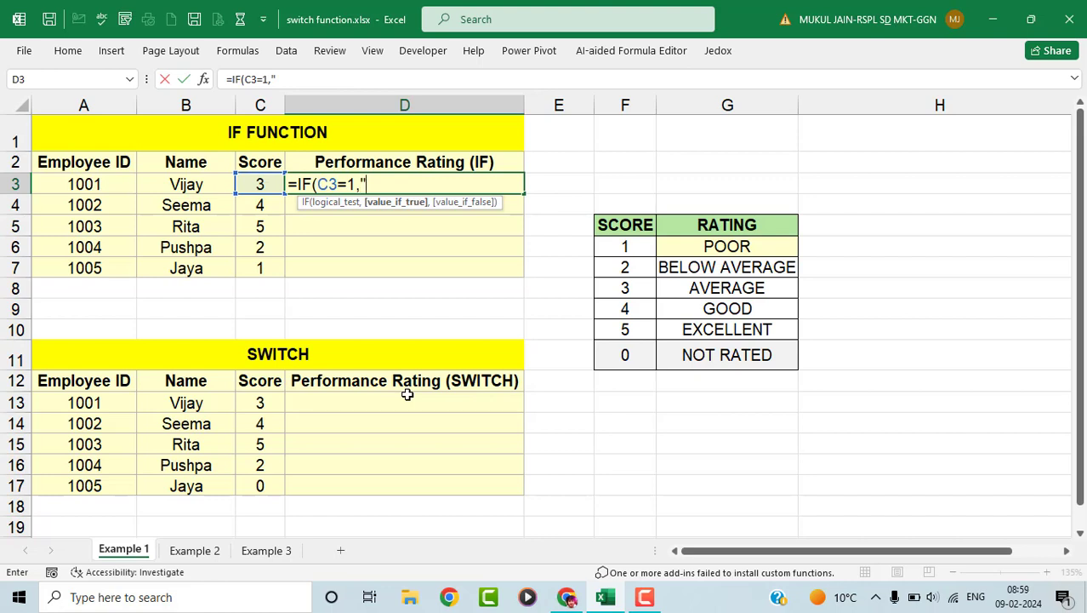
{"action": "type", "text": "S"}
{"action": "key", "text": "BackSpace"}
{"action": "type", "text": "POOR"}
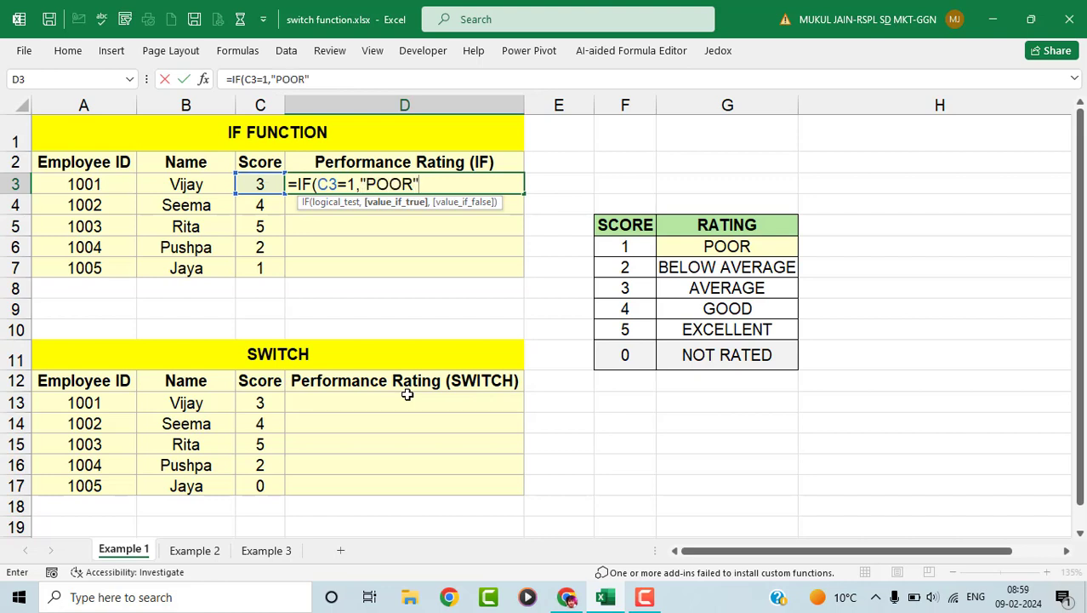
{"action": "type", "text": "\","}
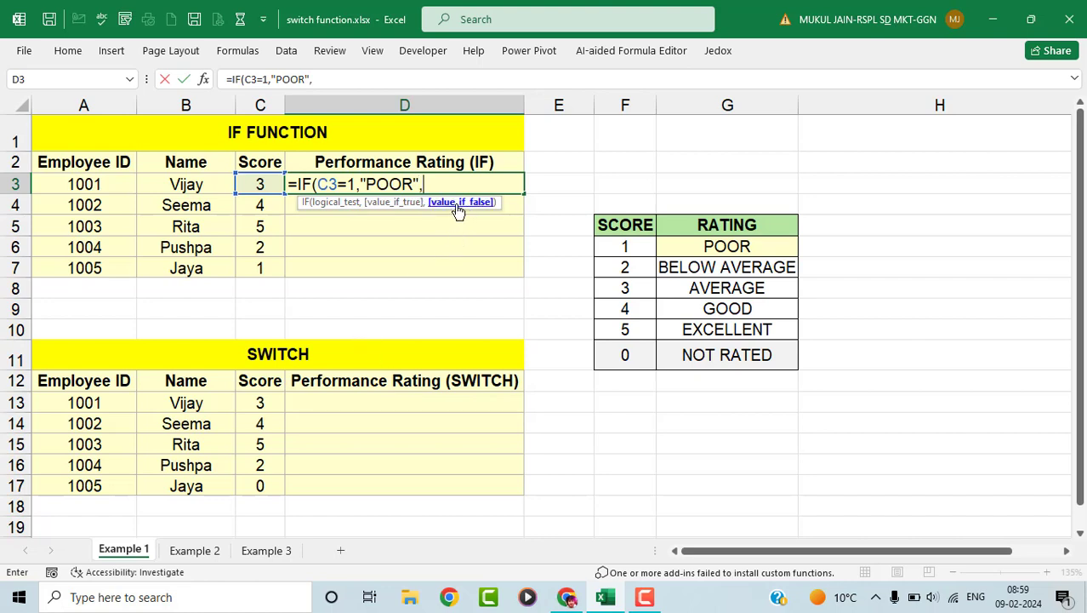
{"action": "type", "text": "IF"}
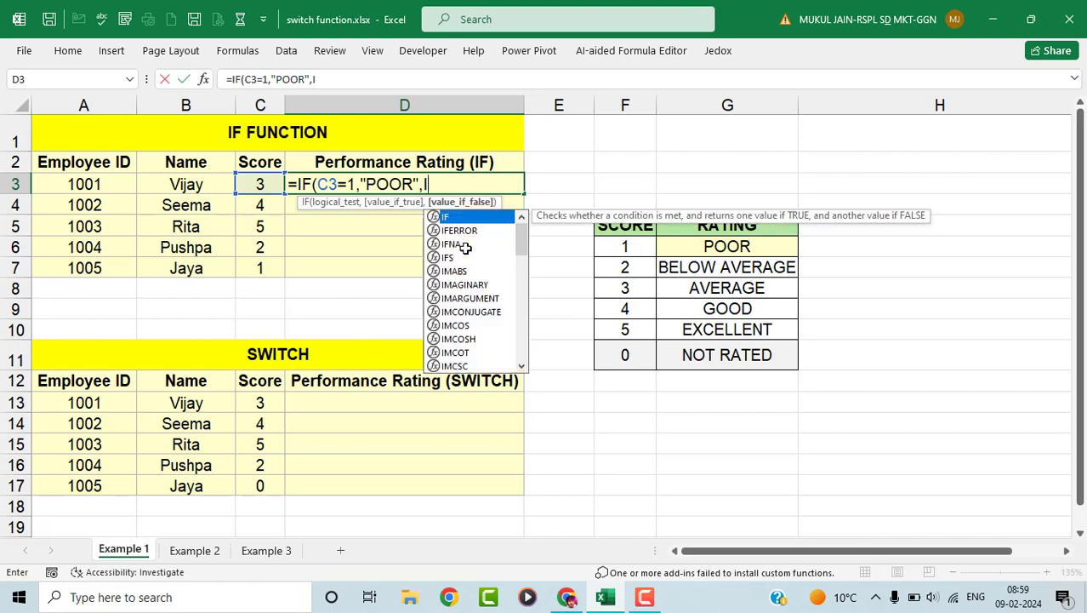
{"action": "type", "text": "("}
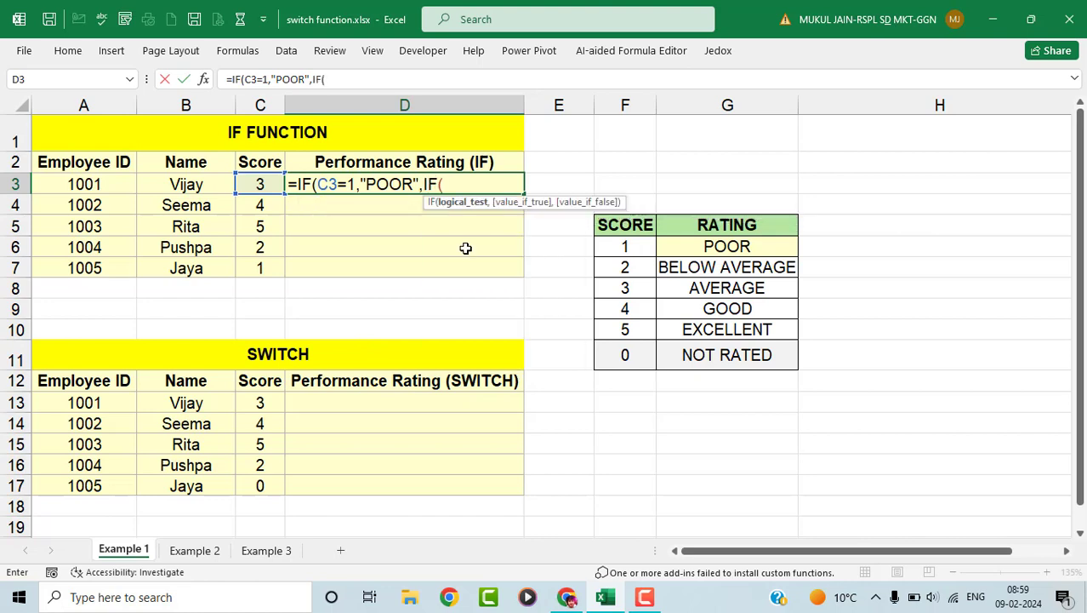
- Extend D3's formula with IF(C3=2,"BELOW AVERAGE" and IF(C3=3,"AVERAGE", opening another IF
{"action": "left_click", "coordinate": [245, 184]}
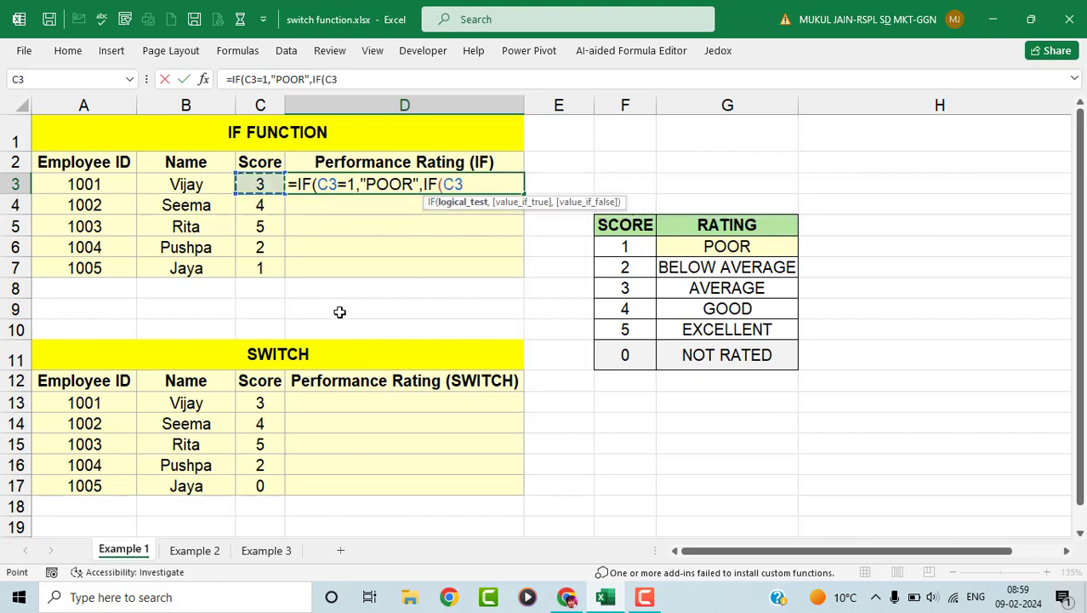
{"action": "type", "text": "=2,"}
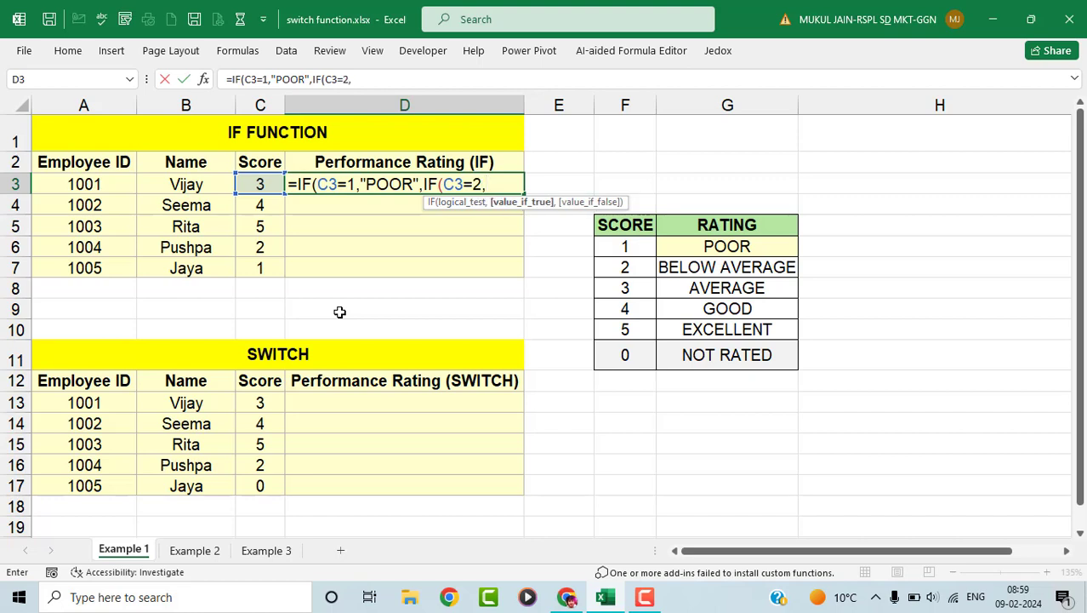
{"action": "type", "text": "\""}
{"action": "type", "text": "BEL"}
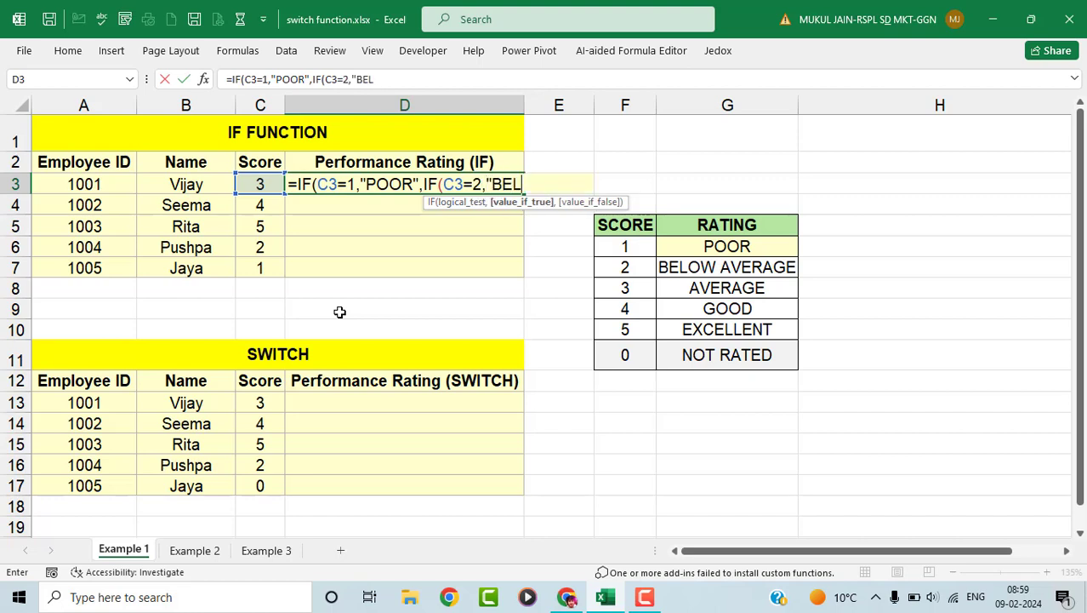
{"action": "type", "text": "OW AVERA"}
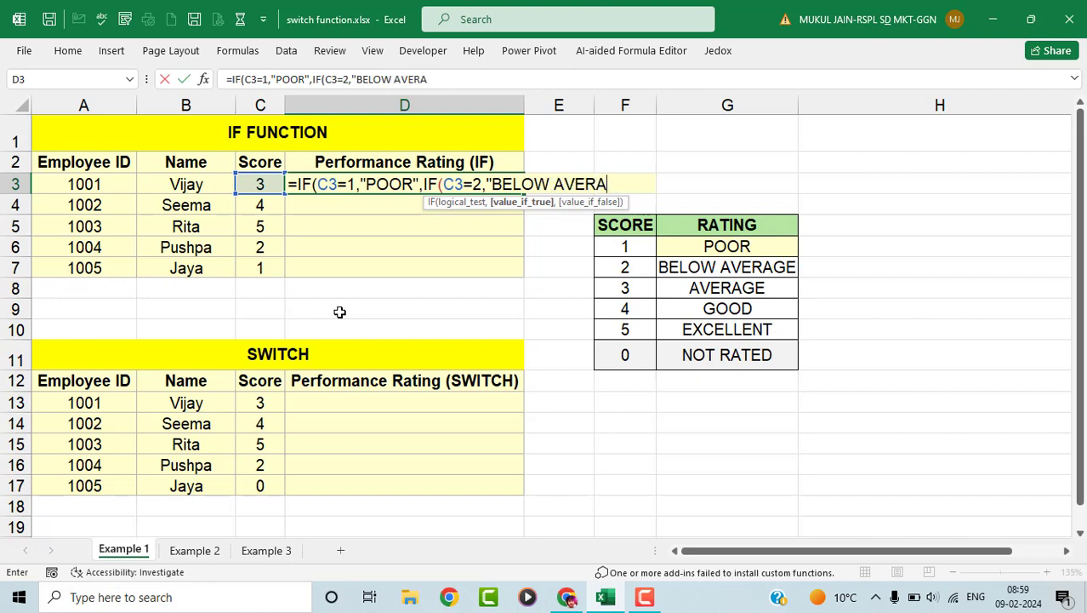
{"action": "type", "text": "GE\","}
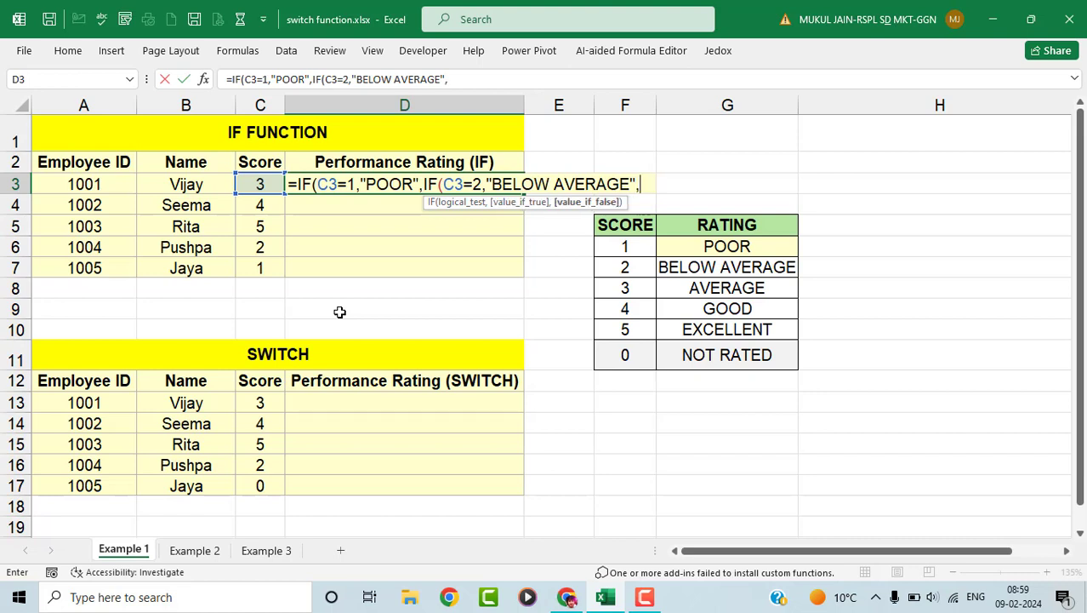
{"action": "type", "text": "IF("}
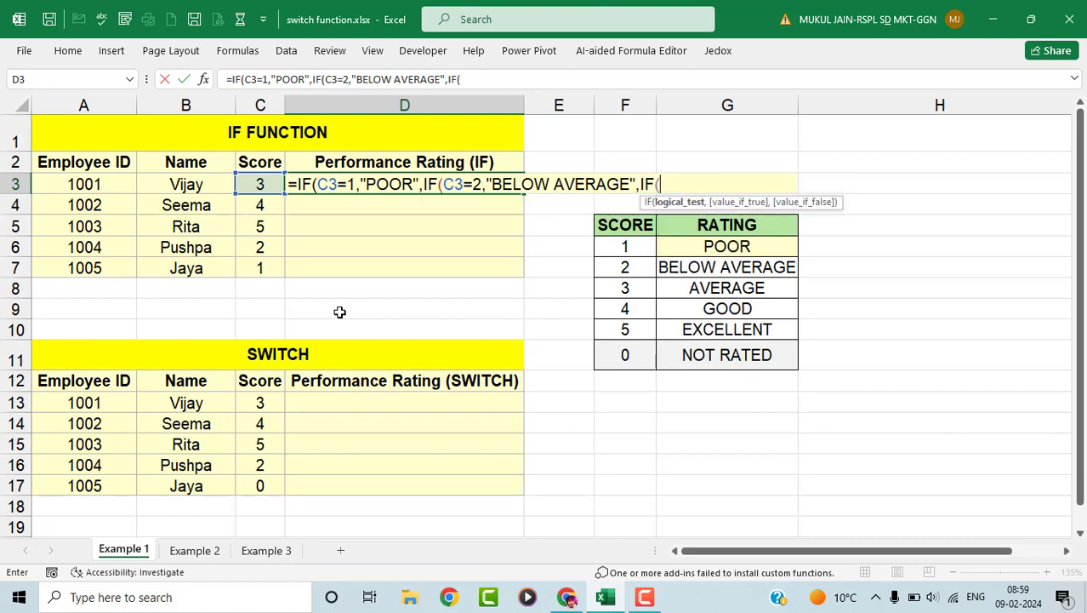
{"action": "left_click", "coordinate": [253, 184]}
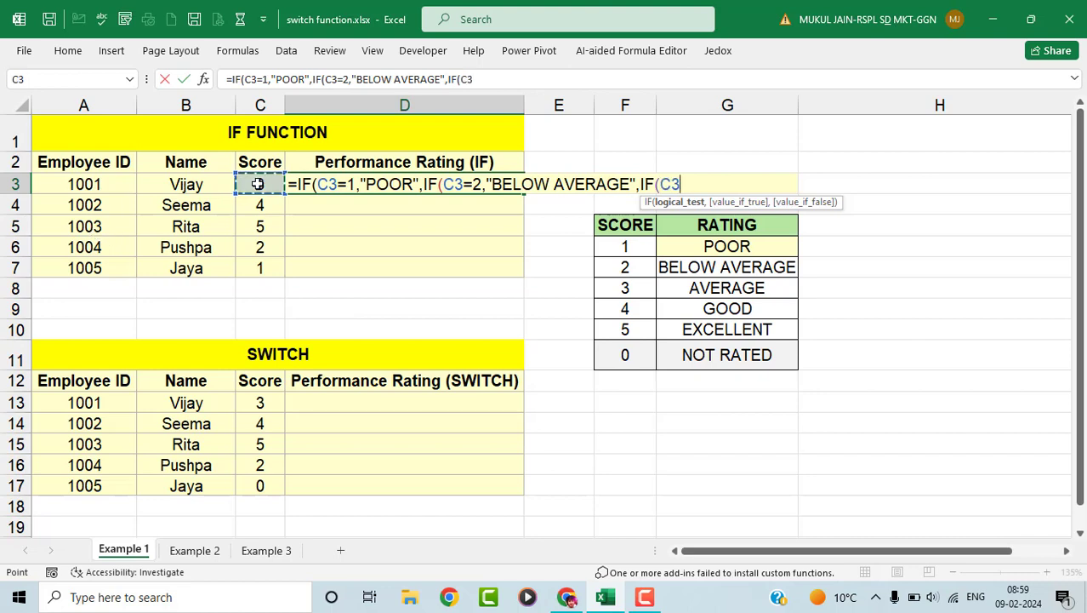
{"action": "type", "text": "="}
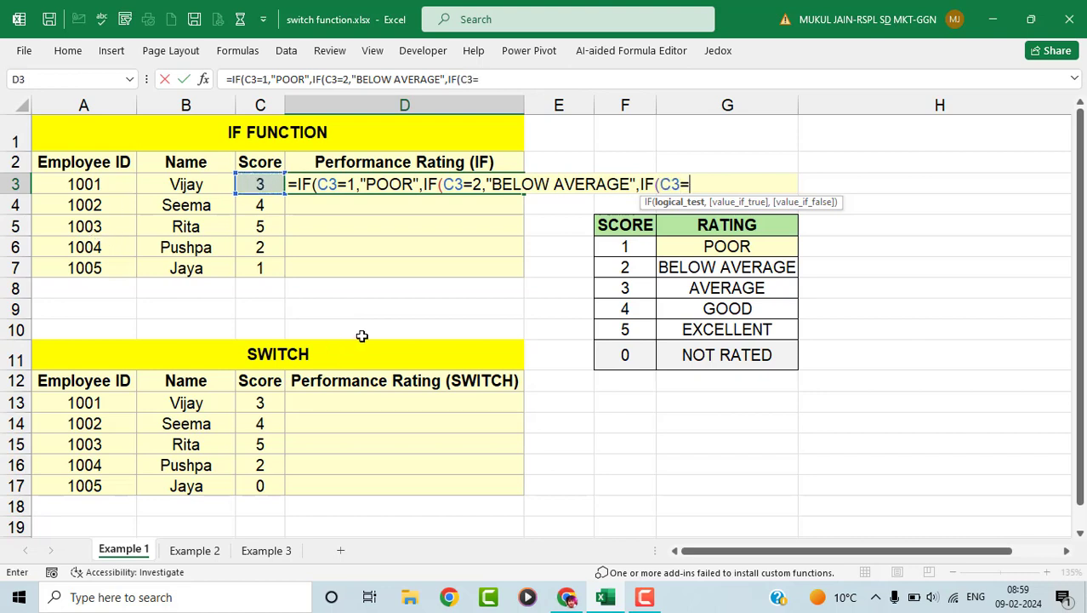
{"action": "type", "text": "3,"}
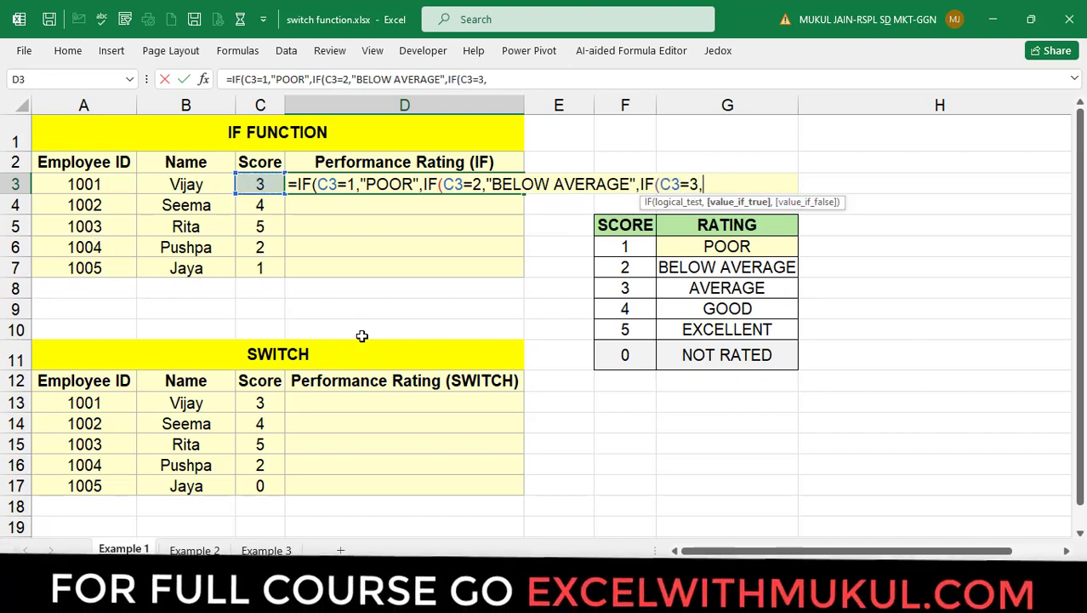
{"action": "type", "text": "\""}
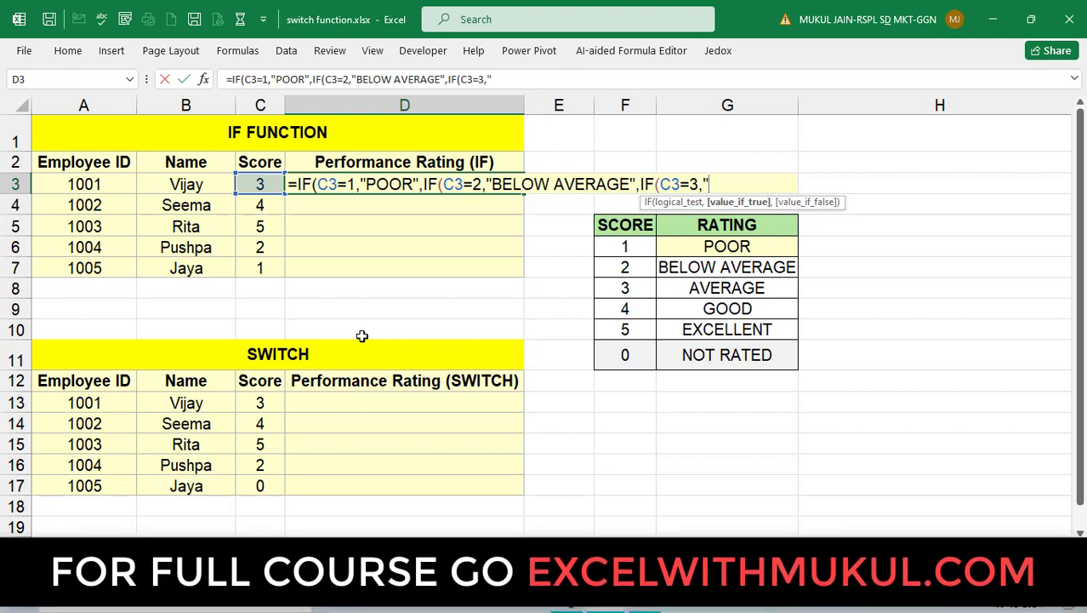
{"action": "type", "text": "AVERAGE"}
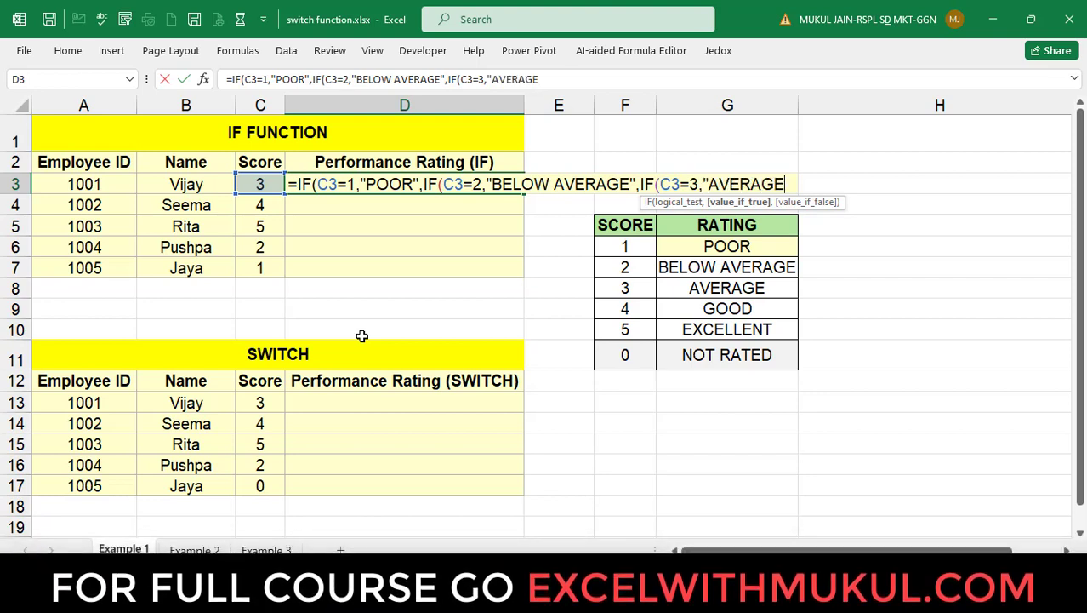
{"action": "type", "text": "\","}
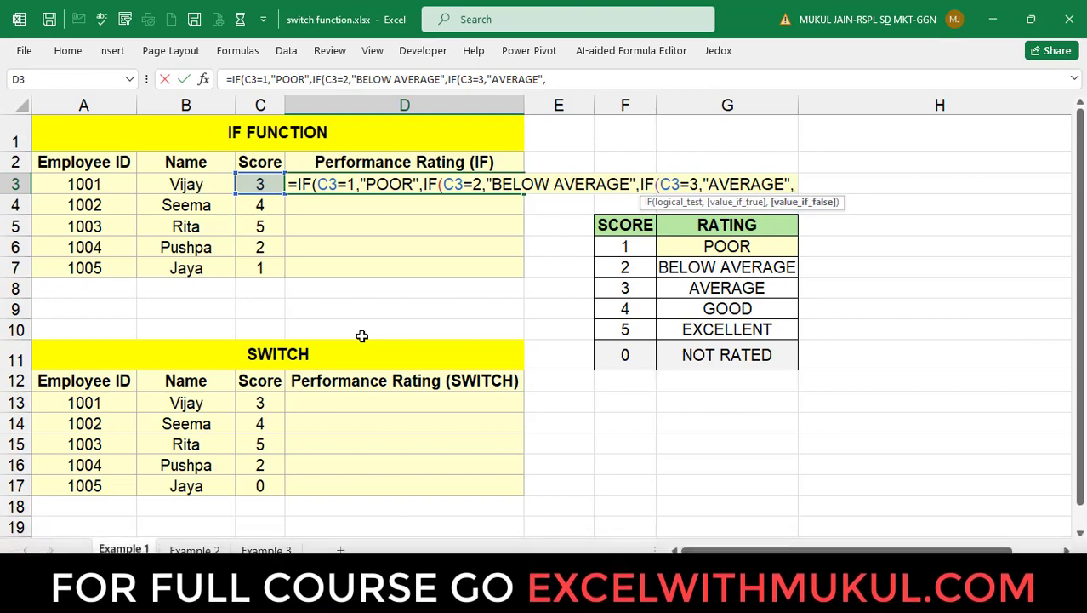
{"action": "type", "text": "IF("}
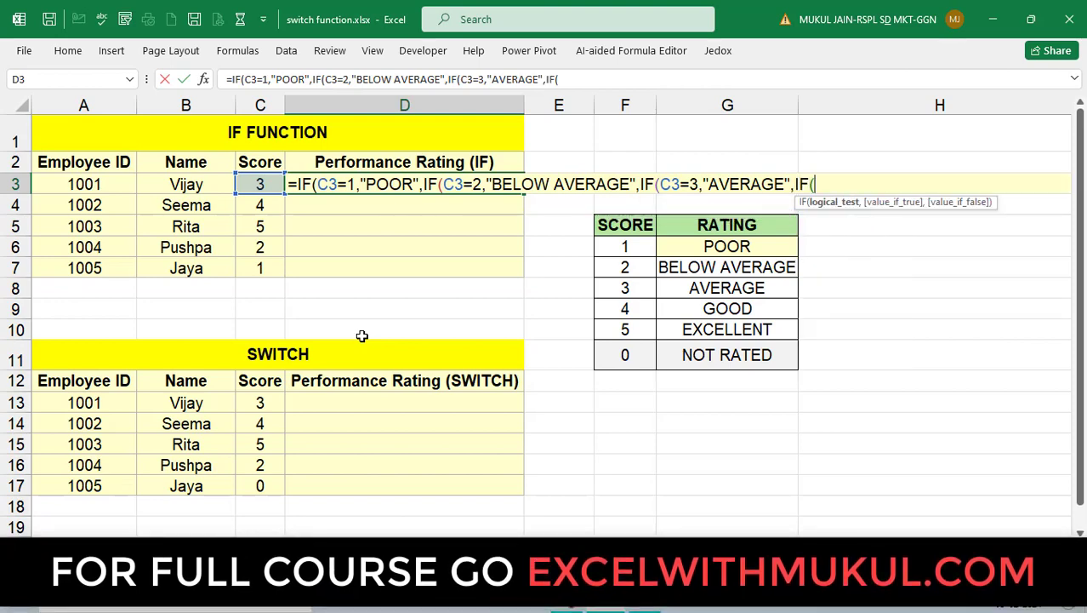
- Add tests for 4 ("GOOD") and 5 ("EXCELLENT"), default "NOT RELATED", and close all parentheses
{"action": "left_click", "coordinate": [254, 184]}
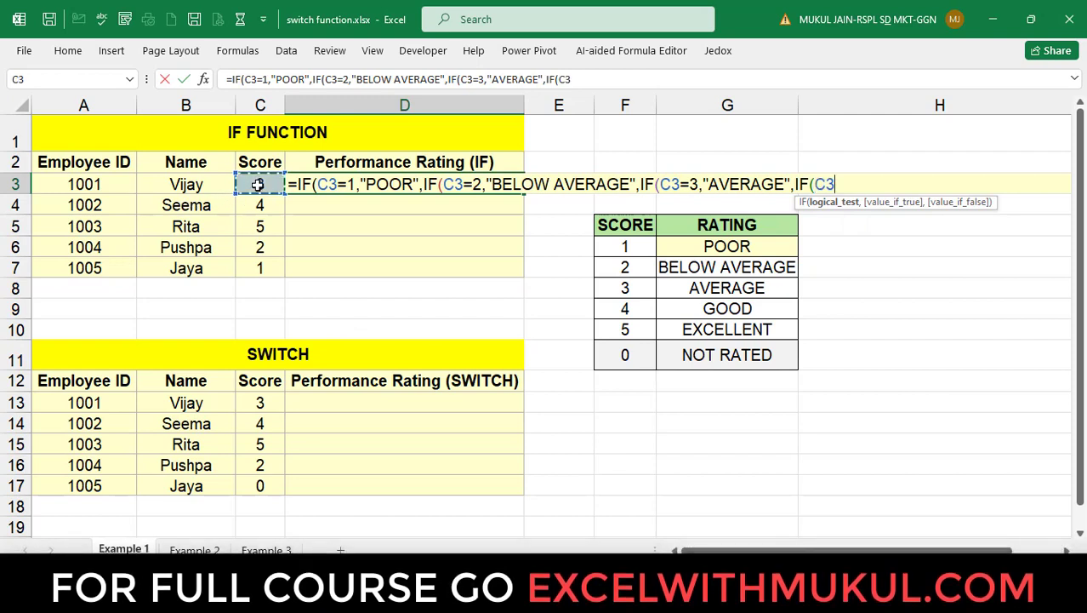
{"action": "type", "text": "="}
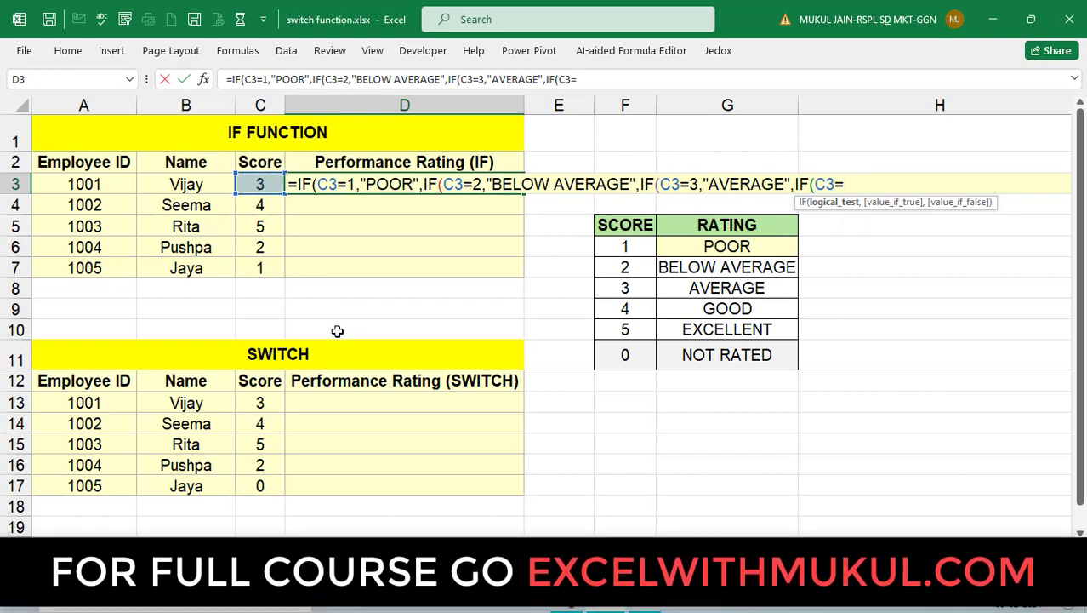
{"action": "type", "text": "4,"}
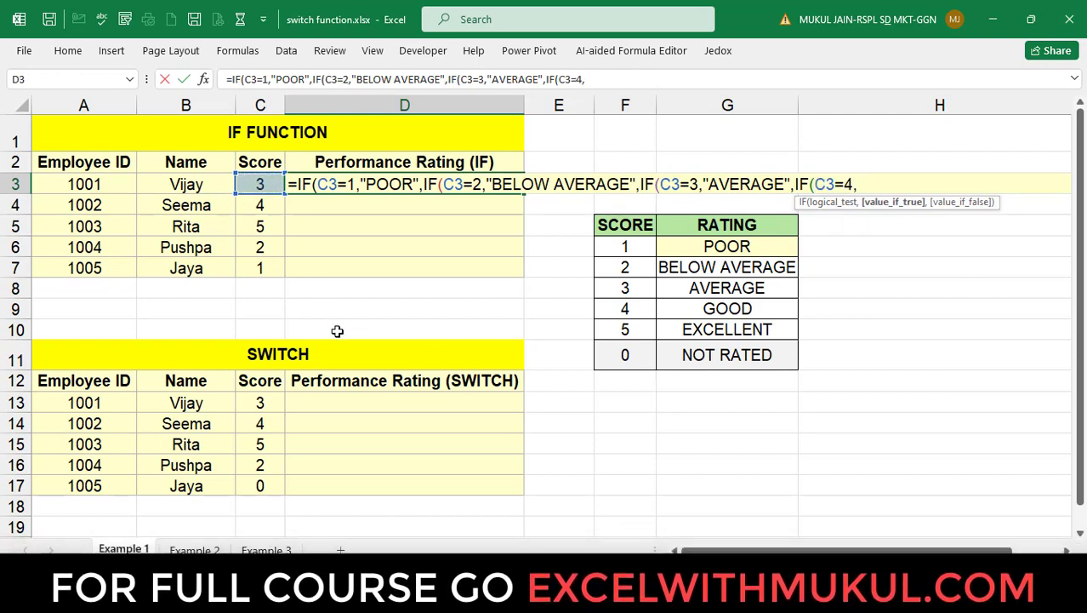
{"action": "type", "text": "\""}
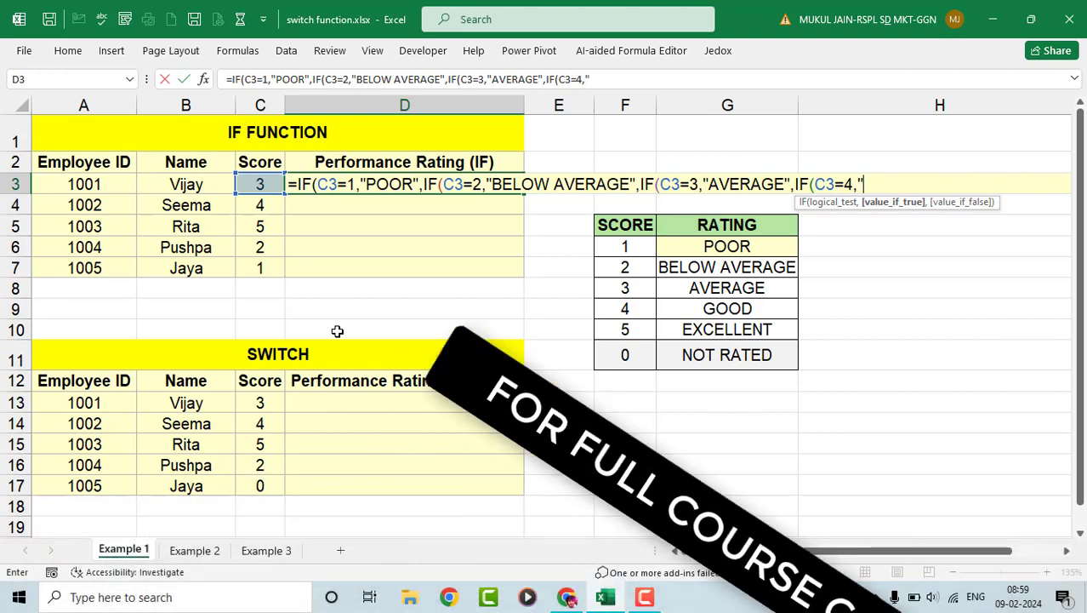
{"action": "type", "text": "GOOD"}
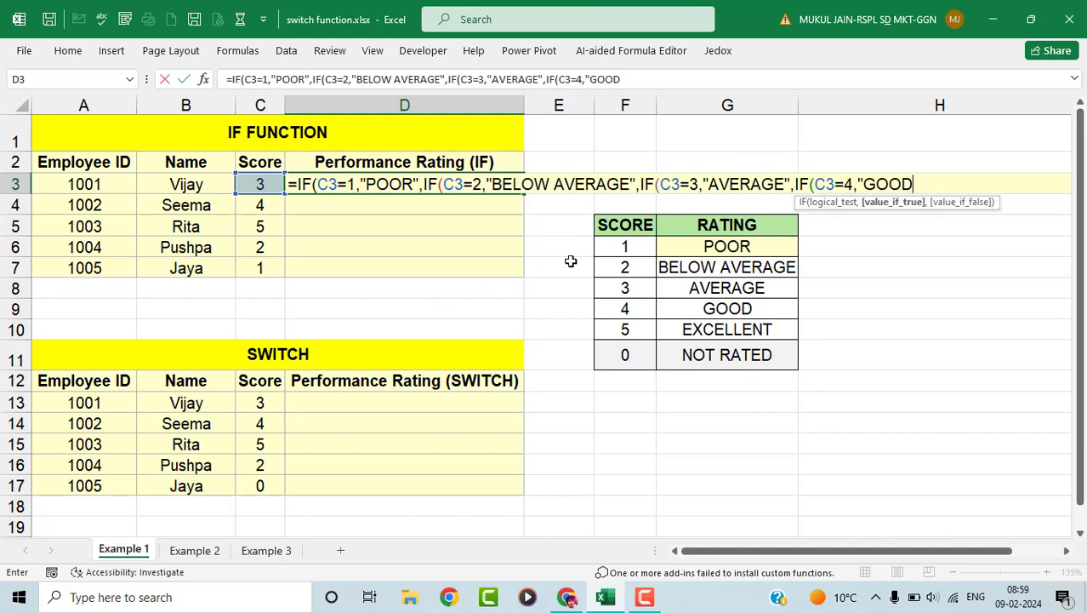
{"action": "type", "text": "\","}
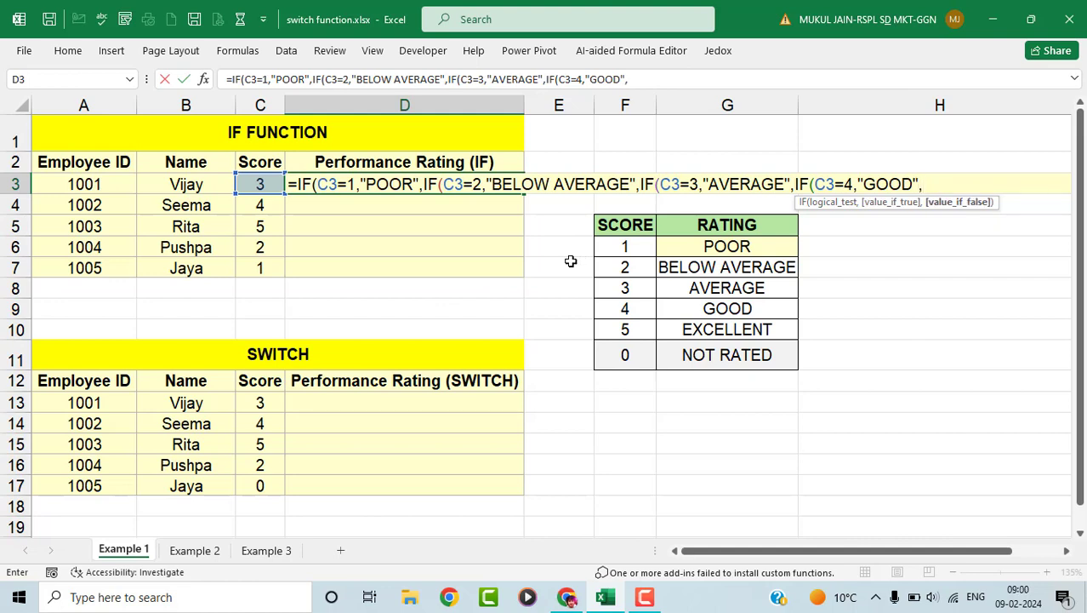
{"action": "type", "text": "IF("}
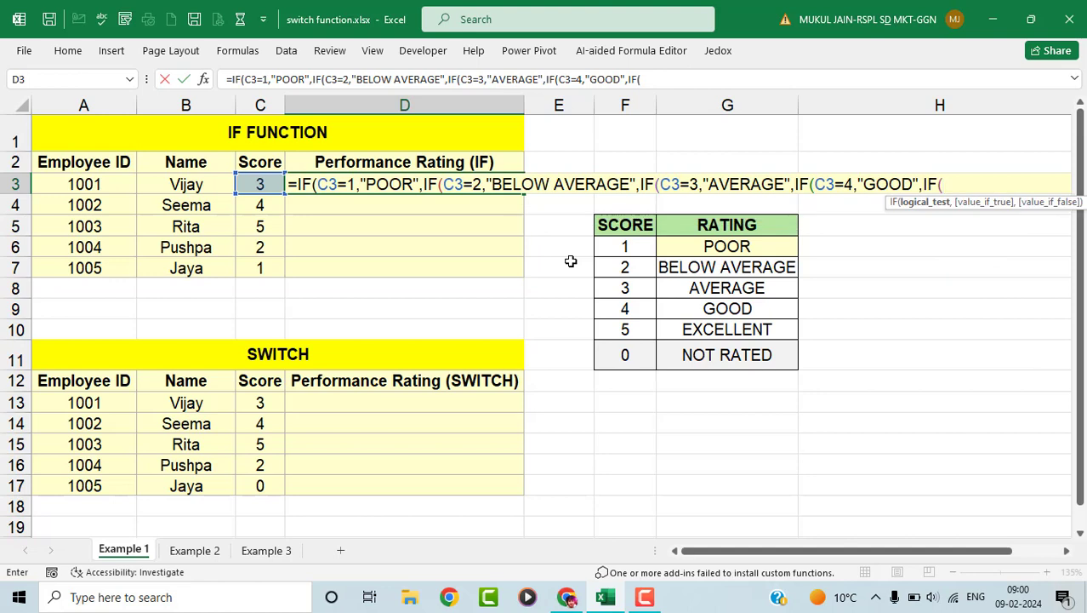
{"action": "left_click", "coordinate": [271, 185]}
{"action": "type", "text": "="}
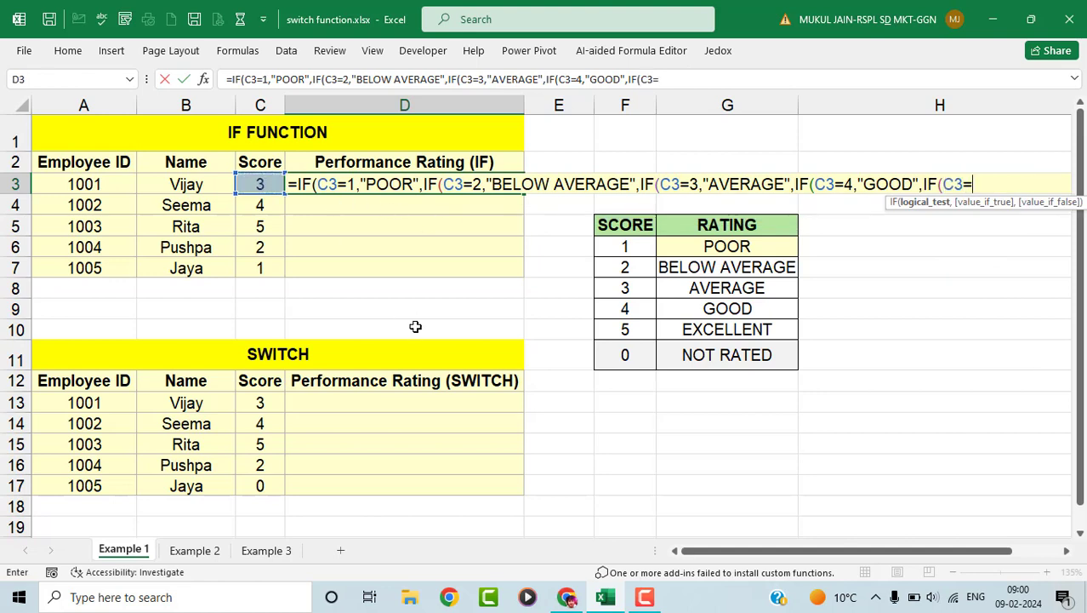
{"action": "type", "text": "5,"}
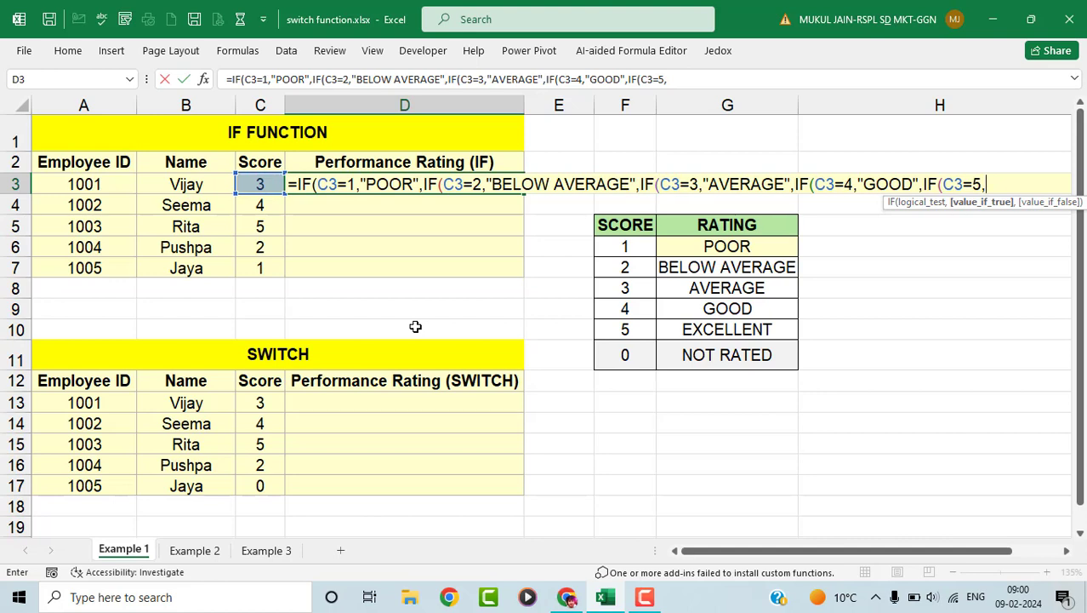
{"action": "type", "text": "\"EXCELLENT"}
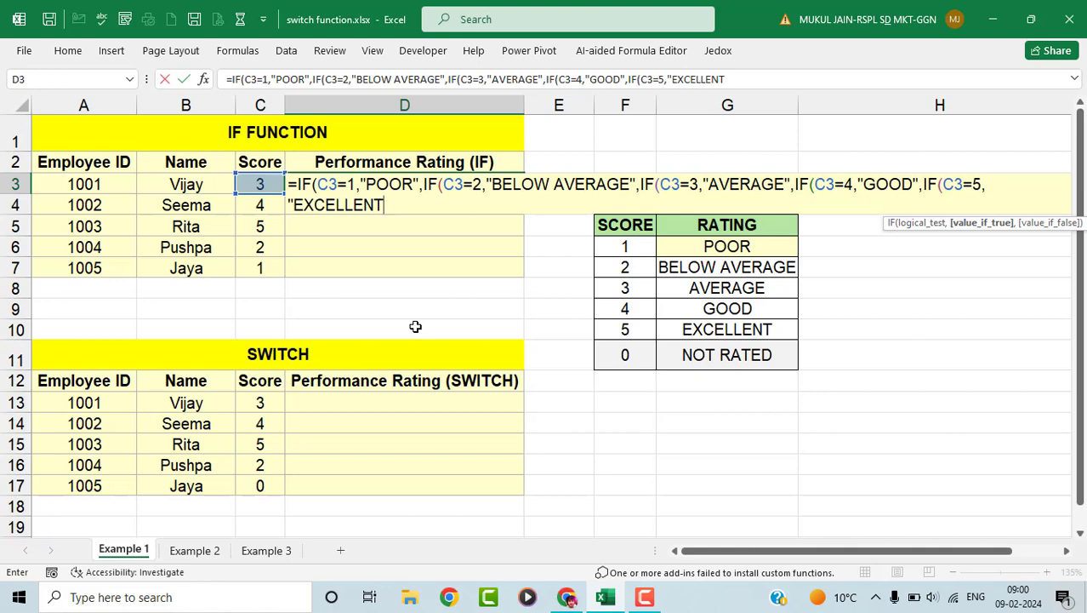
{"action": "type", "text": "\","}
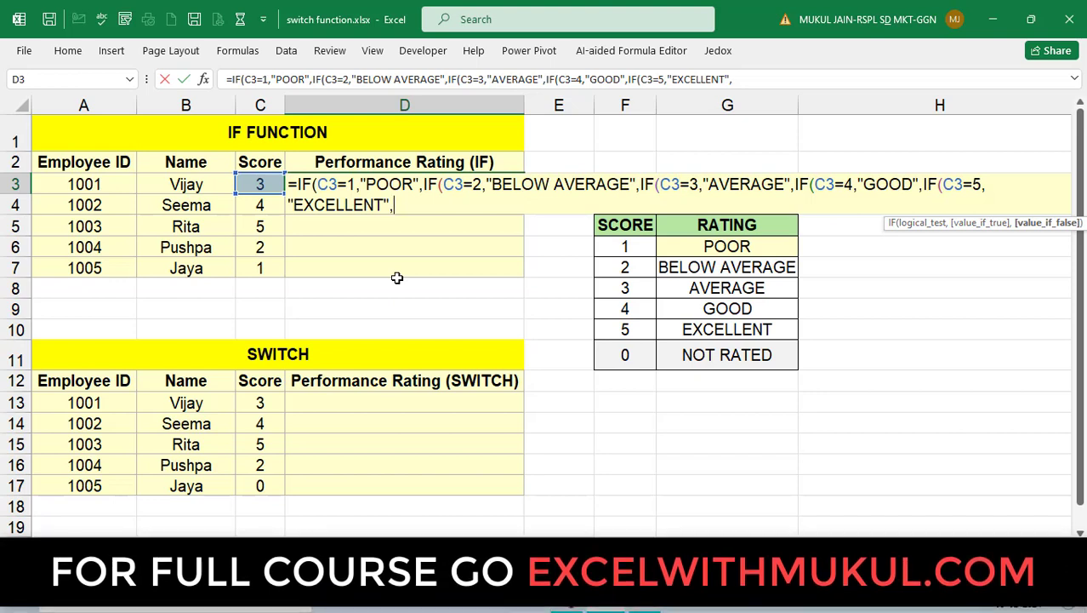
{"action": "type", "text": "\""}
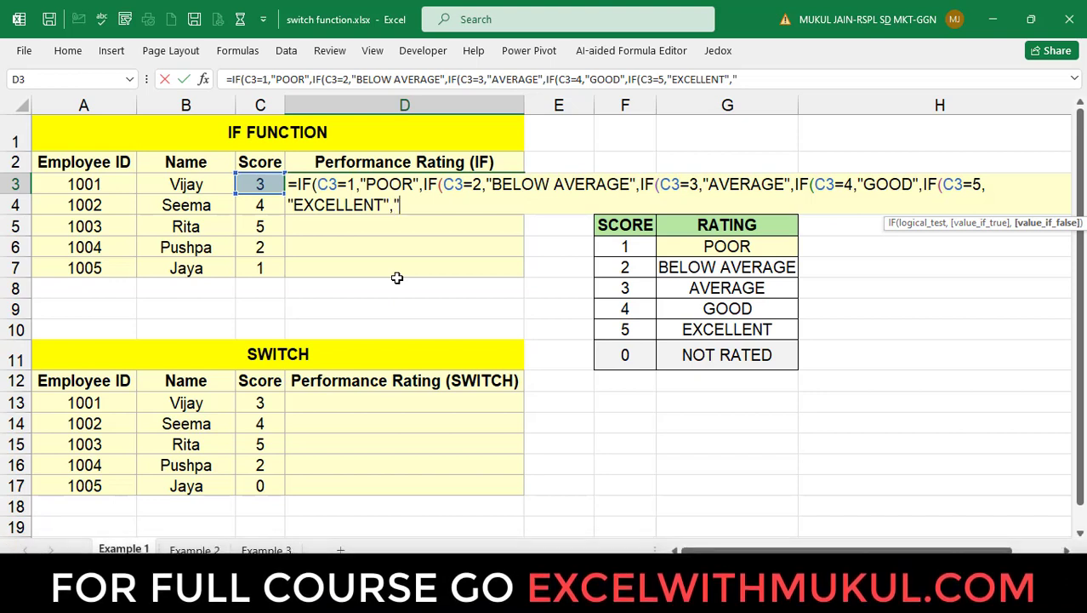
{"action": "type", "text": "NOT "}
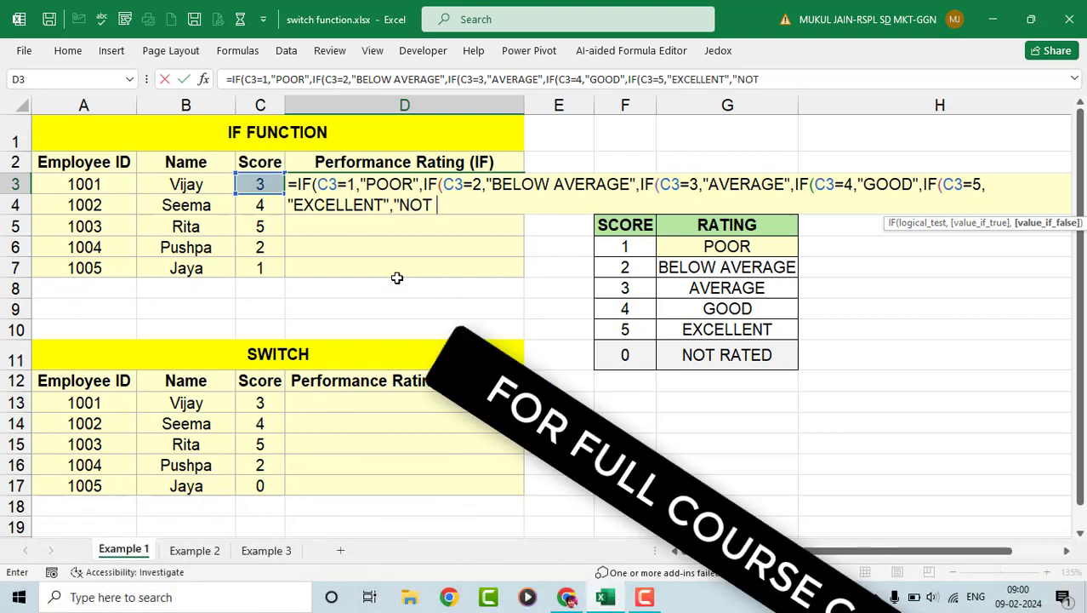
{"action": "type", "text": "RELATED"}
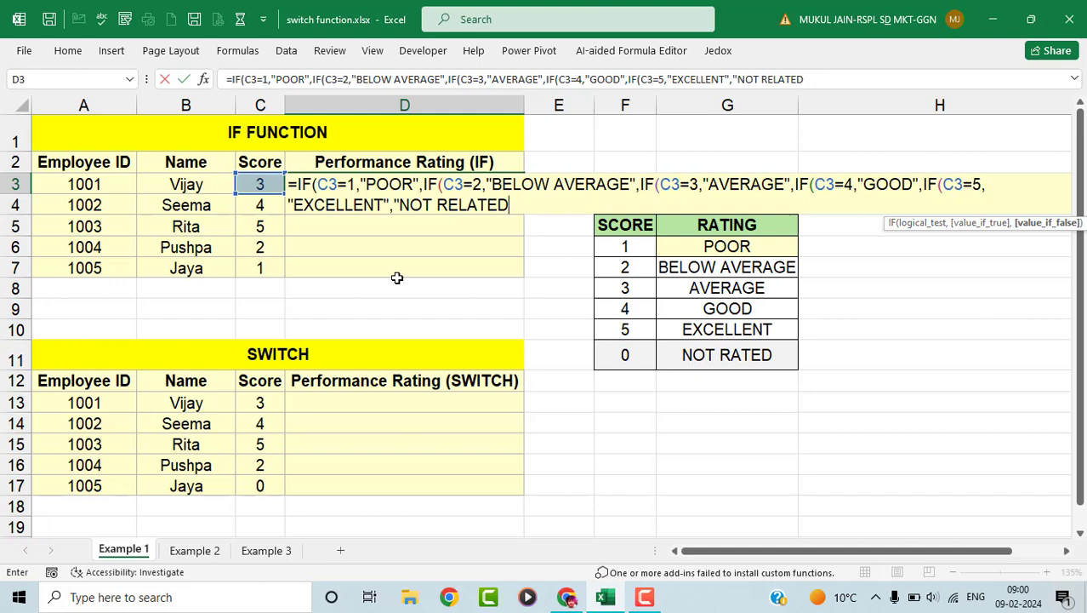
{"action": "type", "text": "\""}
{"action": "left_click_drag", "start_coordinate": [898, 223], "coordinate": [304, 229]}
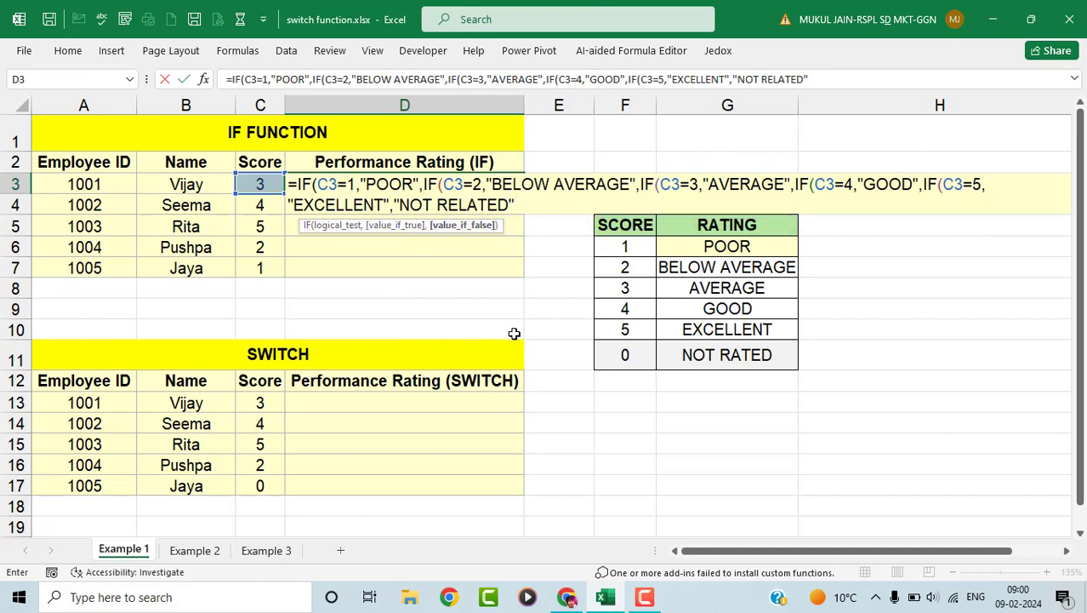
{"action": "type", "text": "))))"}
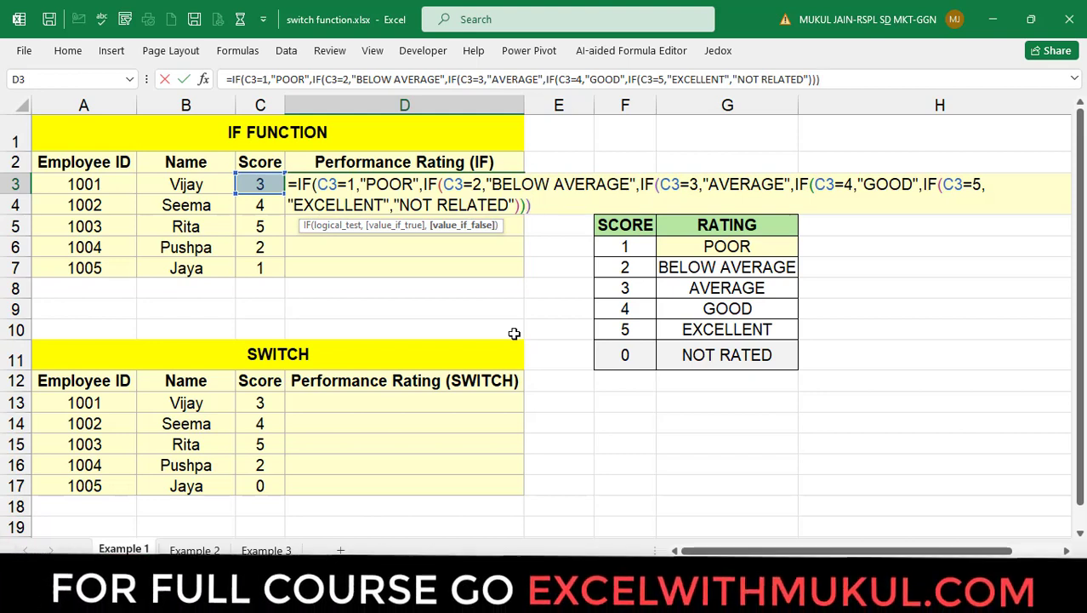
{"action": "type", "text": ")"}
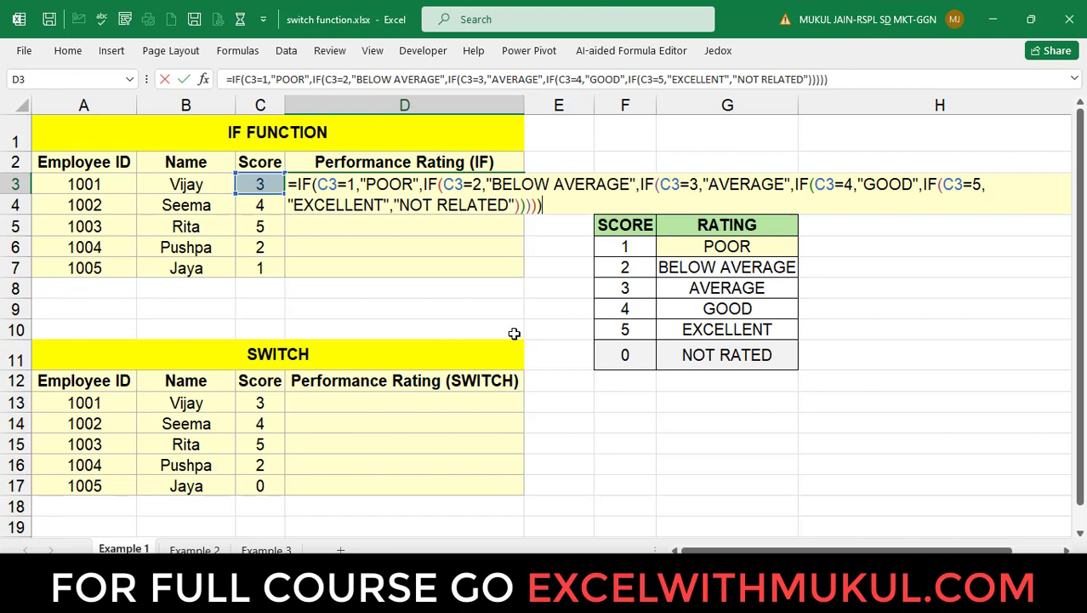
- Enter the nested IF formula in D3 and fill it down through D7
{"action": "key", "text": "Return"}
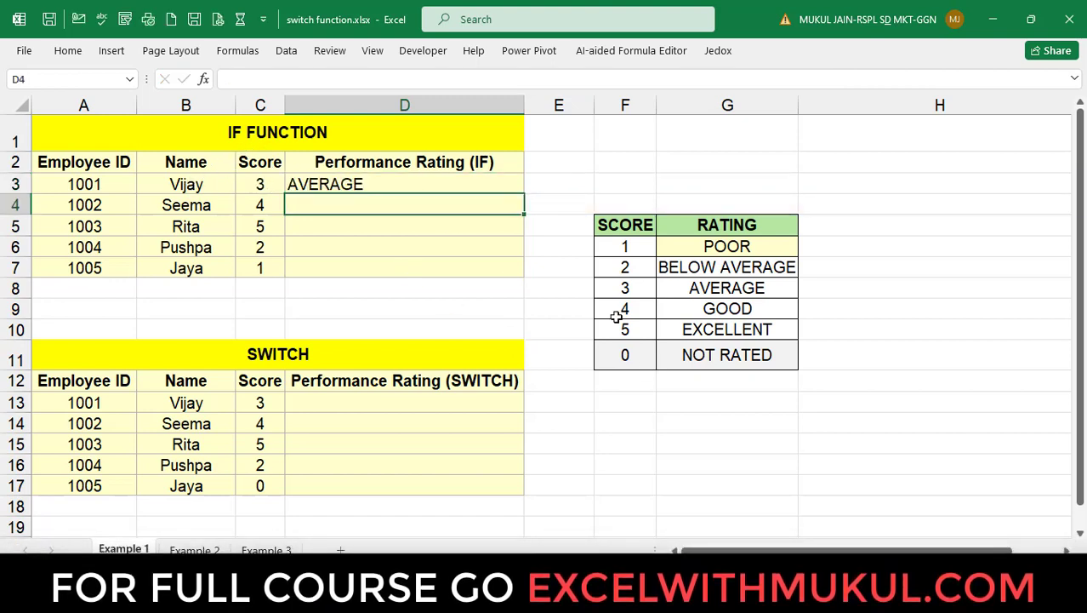
{"action": "left_click_drag", "start_coordinate": [626, 288], "coordinate": [727, 288]}
{"action": "left_click", "coordinate": [412, 182]}
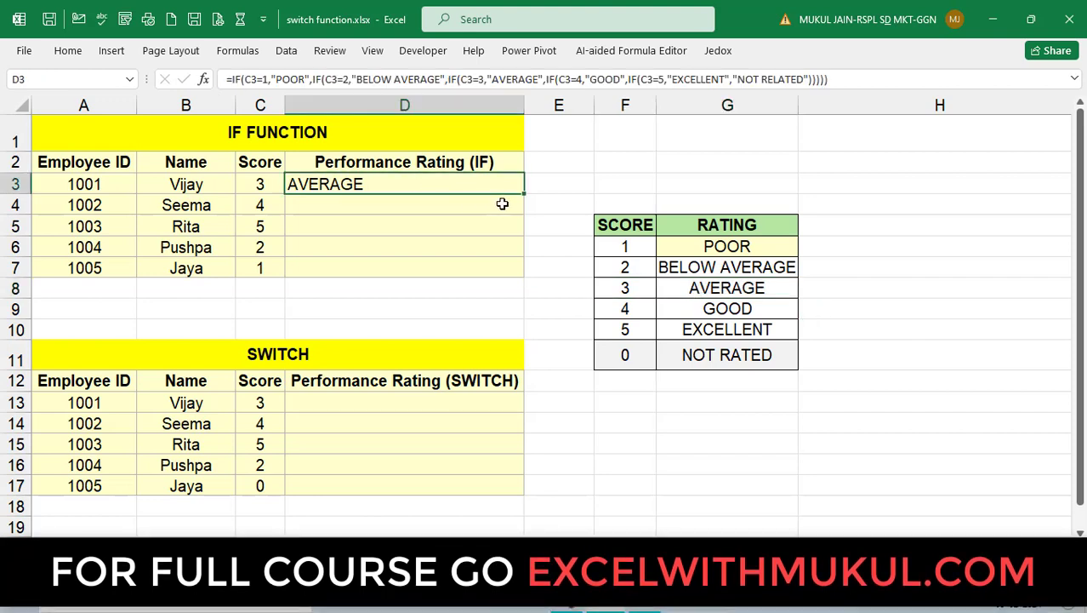
{"action": "left_click_drag", "start_coordinate": [524, 194], "coordinate": [508, 274]}
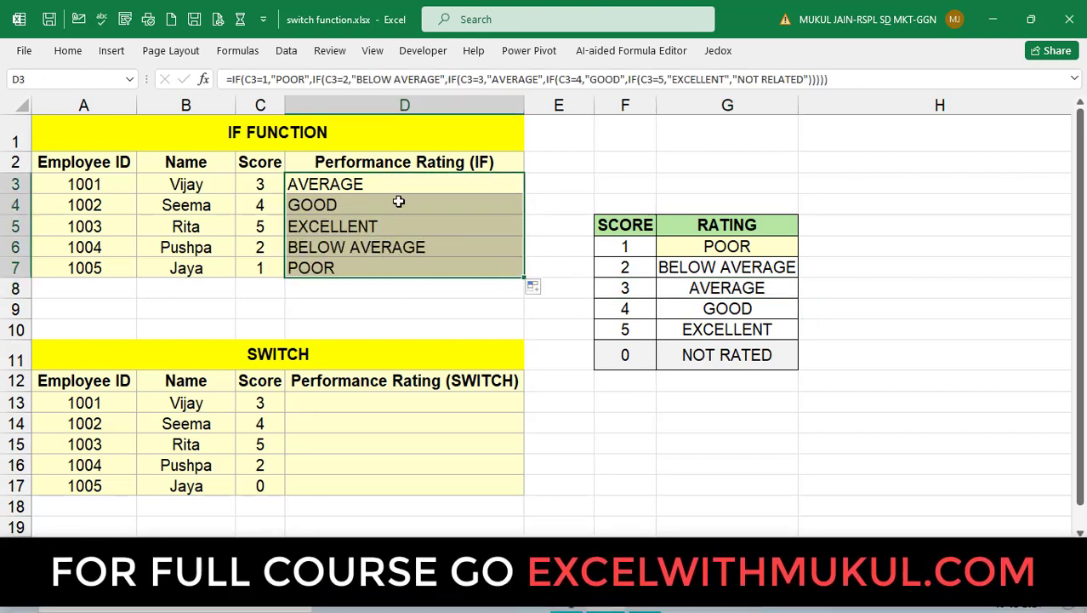
{"action": "left_click_drag", "start_coordinate": [415, 184], "coordinate": [402, 259]}
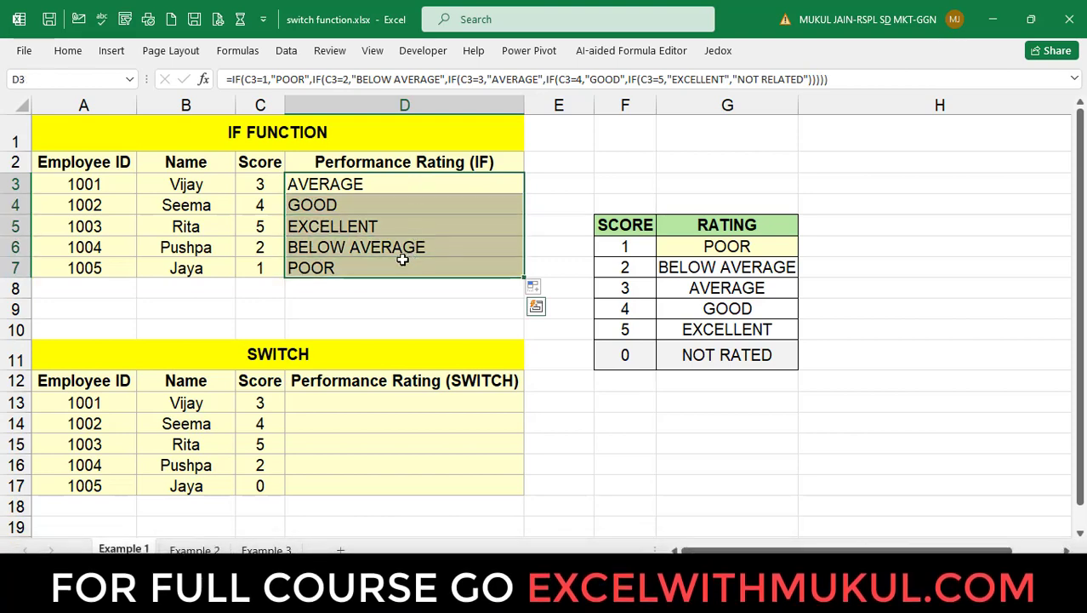
- Test the ratings by changing employee 1004's score to 0, then a dash, and checking D6
{"action": "left_click", "coordinate": [252, 224]}
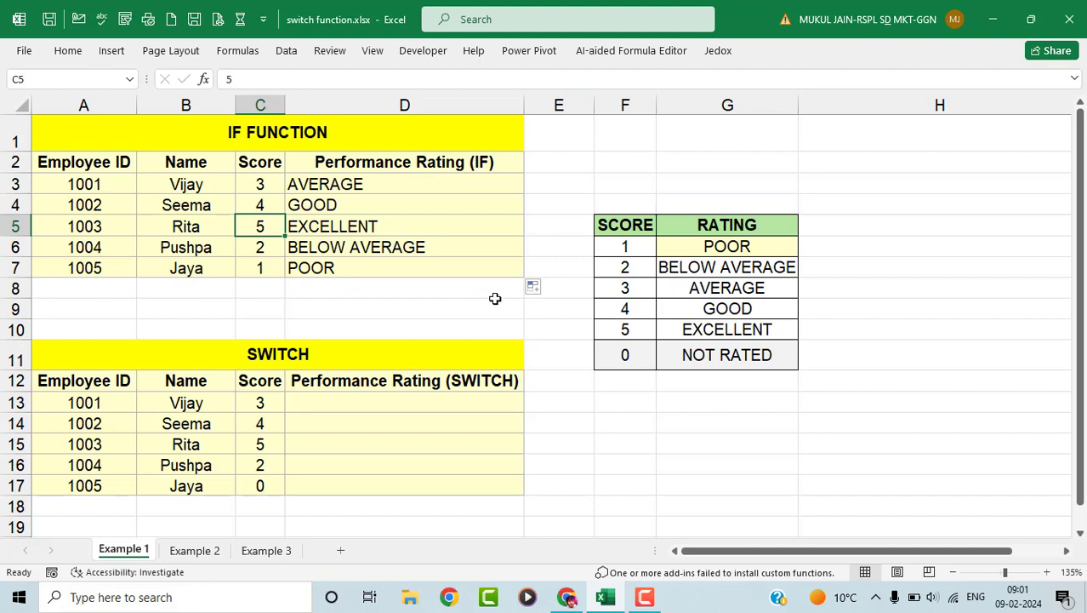
{"action": "key", "text": "Down"}
{"action": "type", "text": "0"}
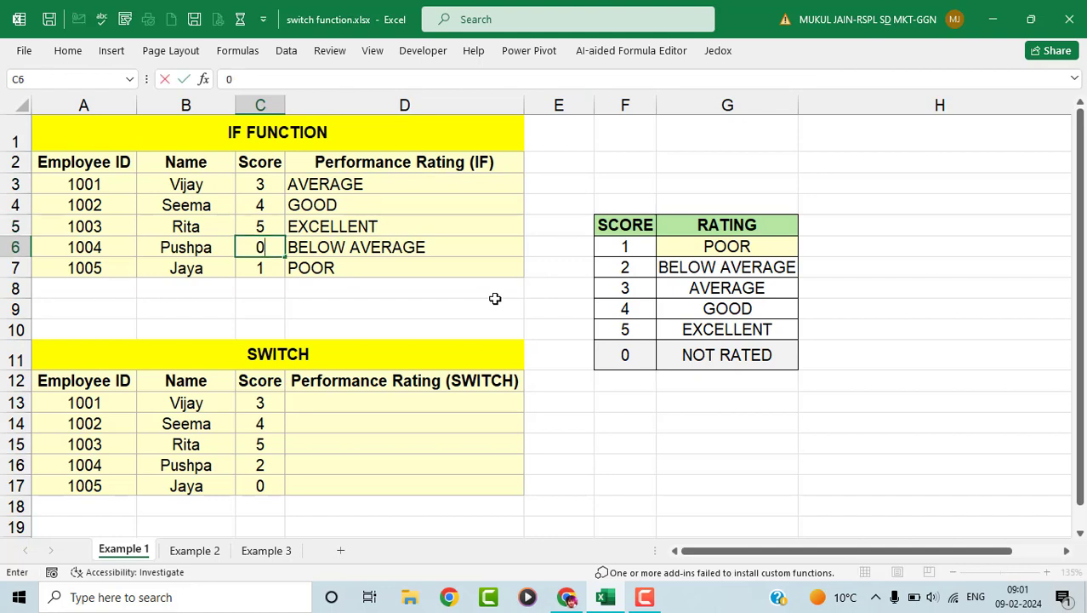
{"action": "key", "text": "Return"}
{"action": "key", "text": "Up"}
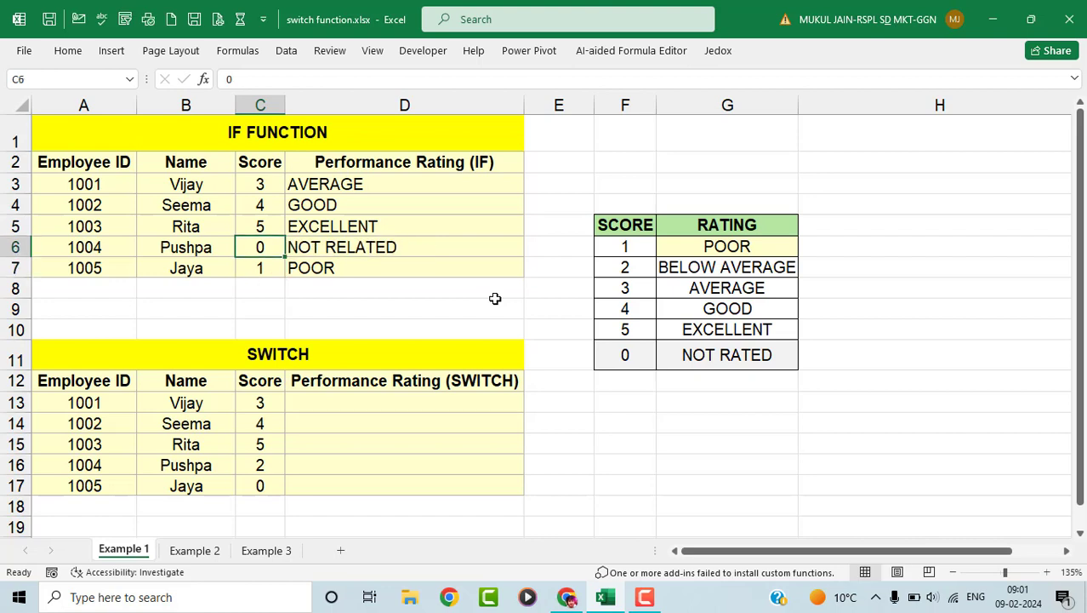
{"action": "type", "text": "-"}
{"action": "key", "text": "Up"}
{"action": "key", "text": "Right"}
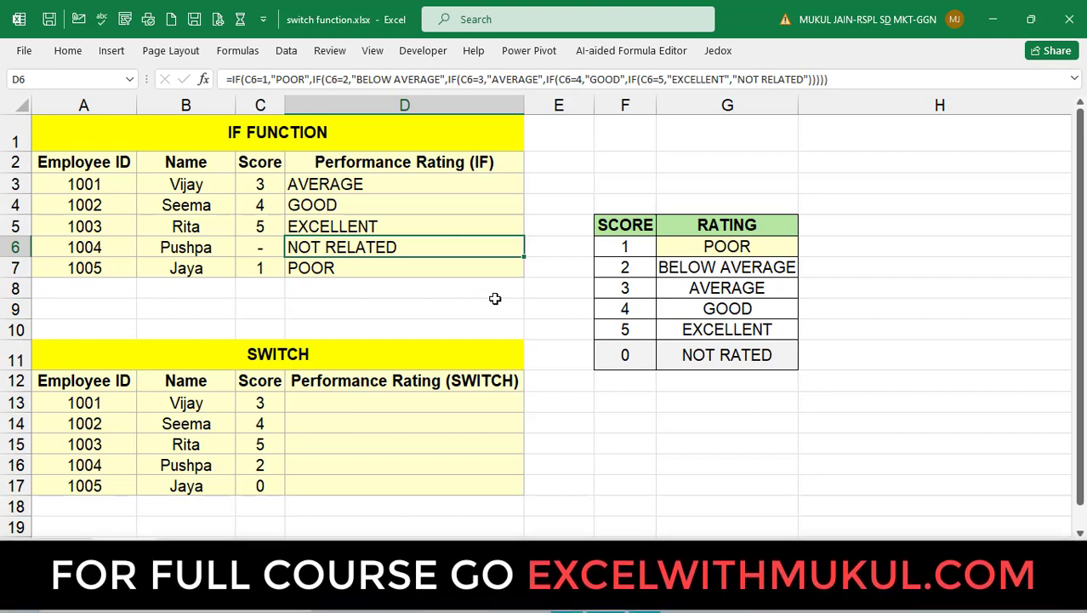
- Start D13's formula as =SWITCH(C13,1,"POOR",2,"BELOW AVERAGE",3, mapping the first scores
{"action": "left_click", "coordinate": [411, 401]}
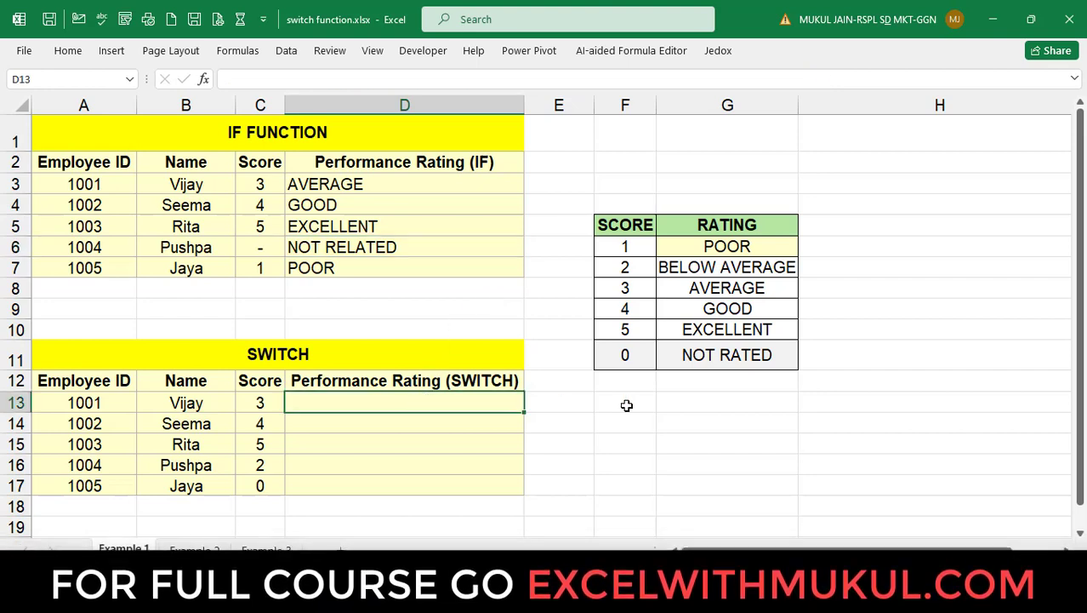
{"action": "type", "text": "=SI"}
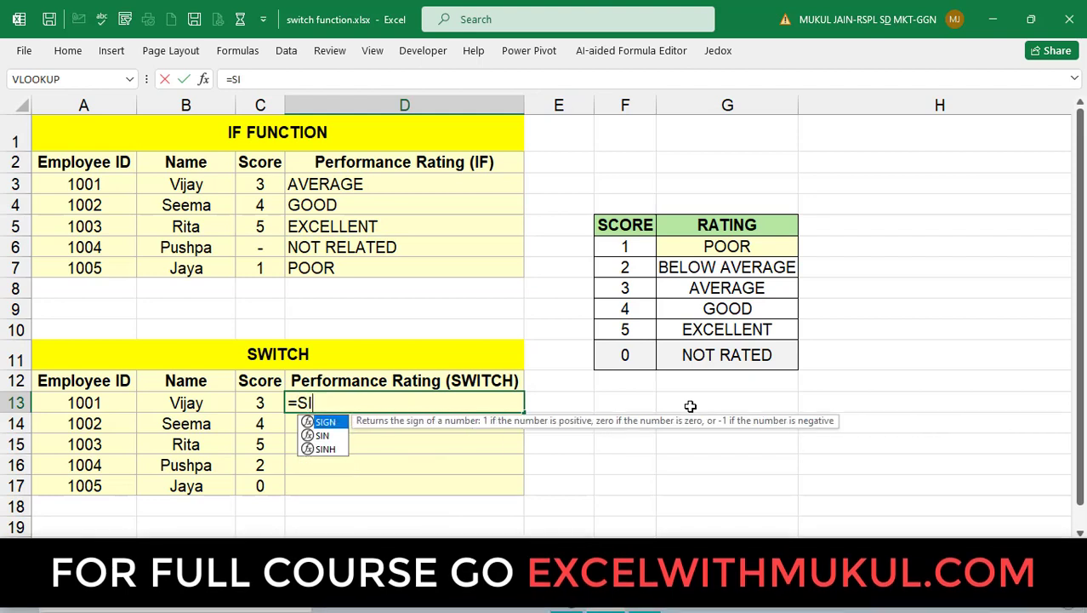
{"action": "key", "text": "BackSpace"}
{"action": "type", "text": "WITCH("}
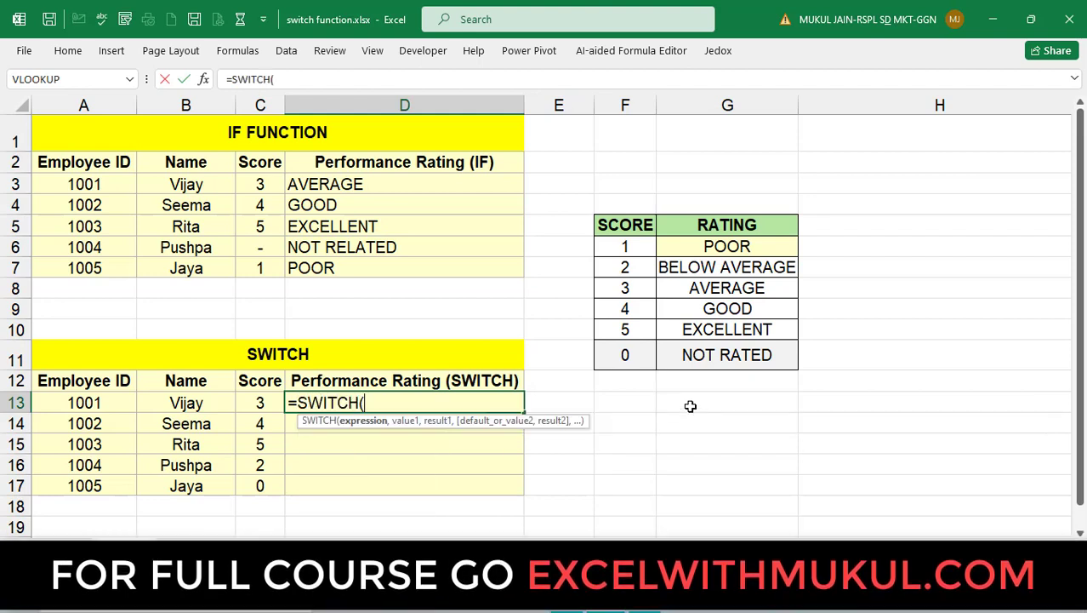
{"action": "left_click", "coordinate": [271, 403]}
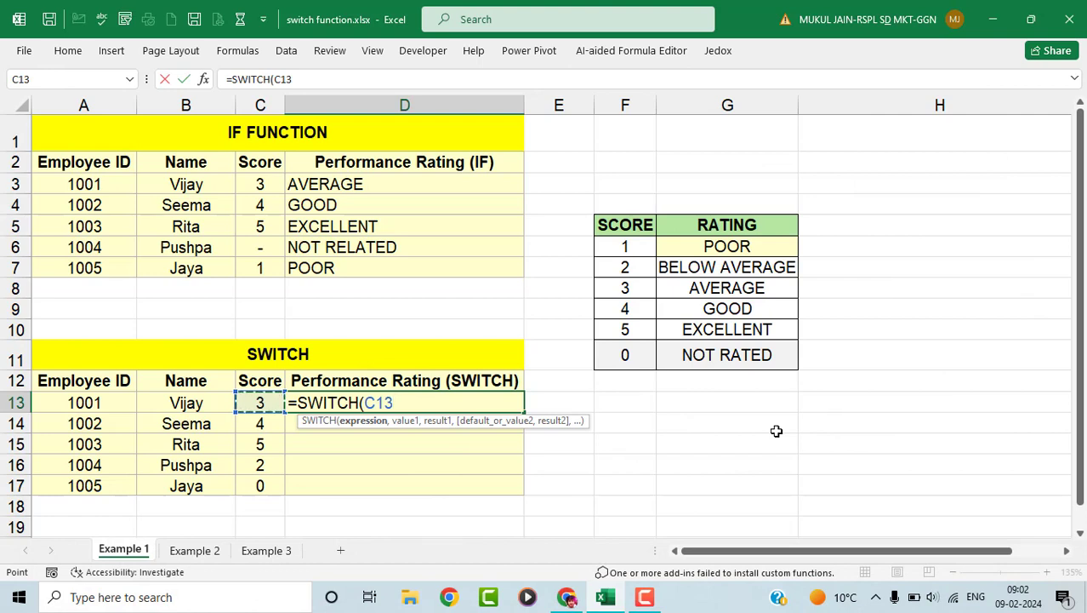
{"action": "type", "text": ",1,"}
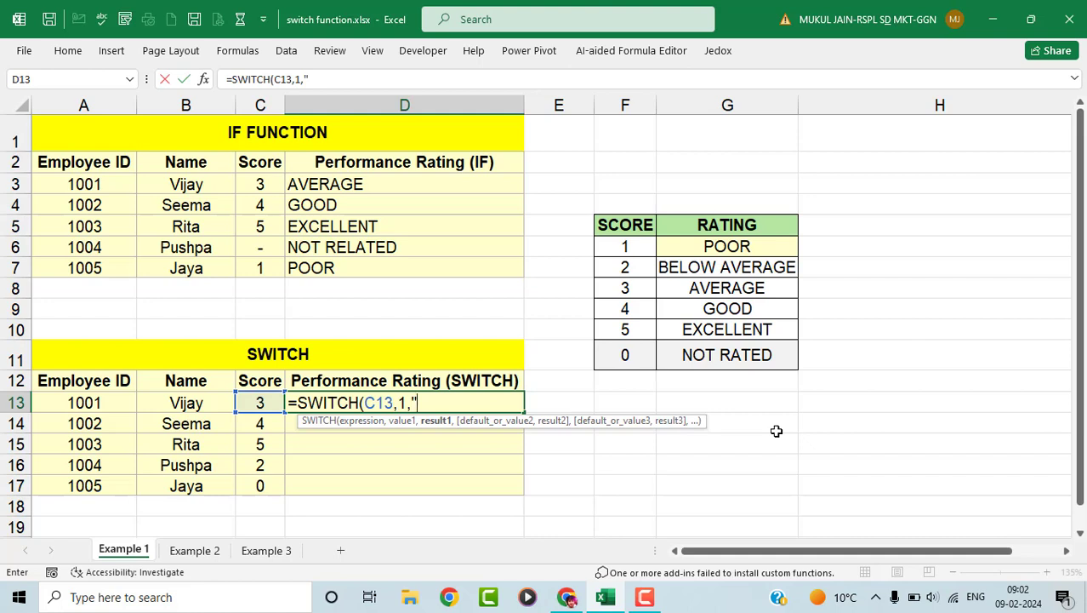
{"action": "type", "text": "\"POOR"}
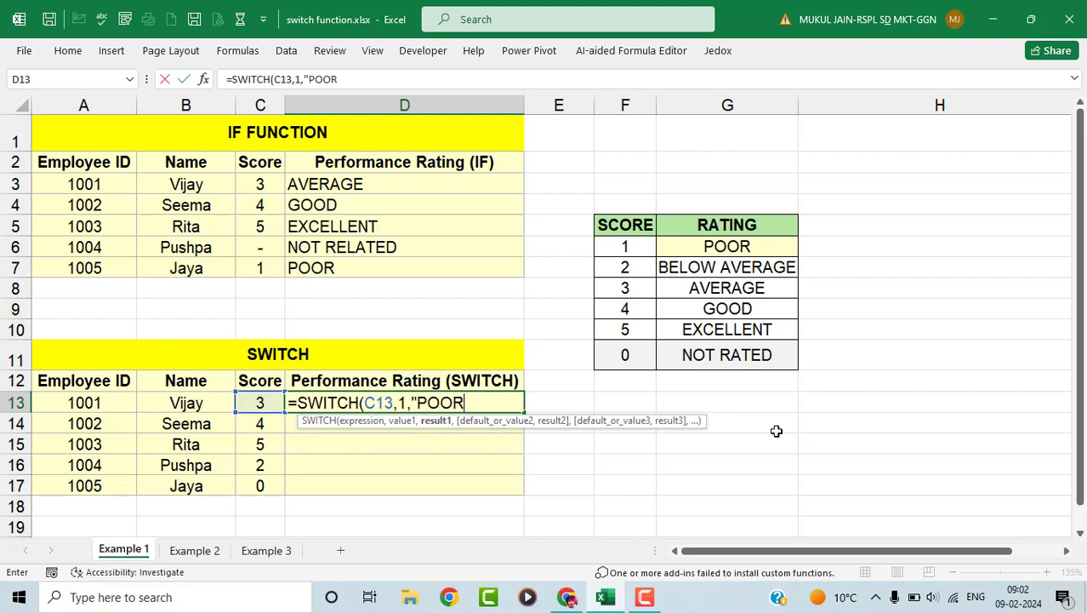
{"action": "type", "text": "\","}
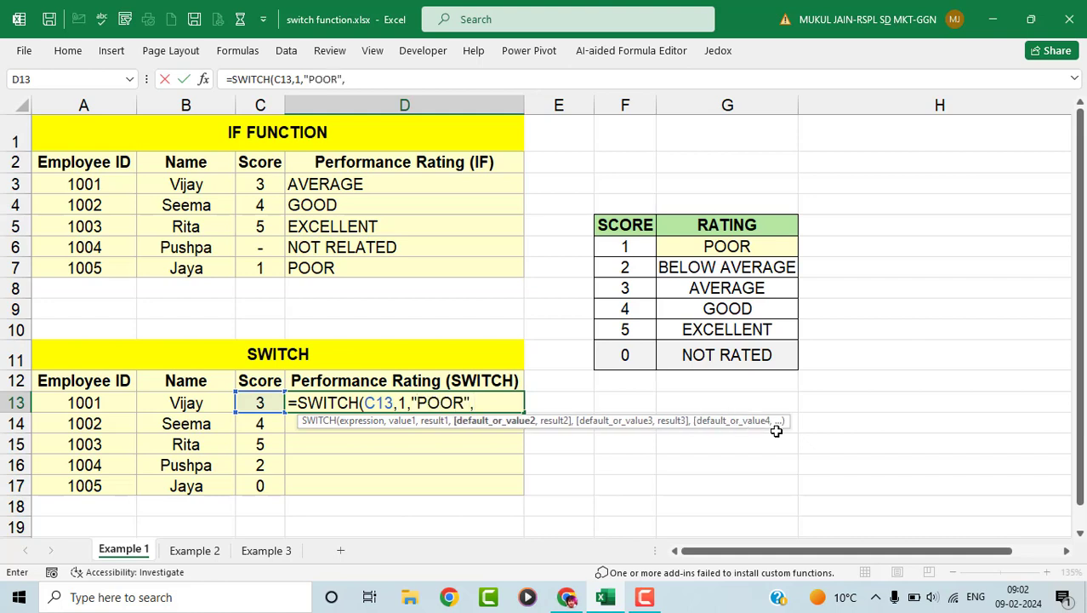
{"action": "type", "text": "2,"}
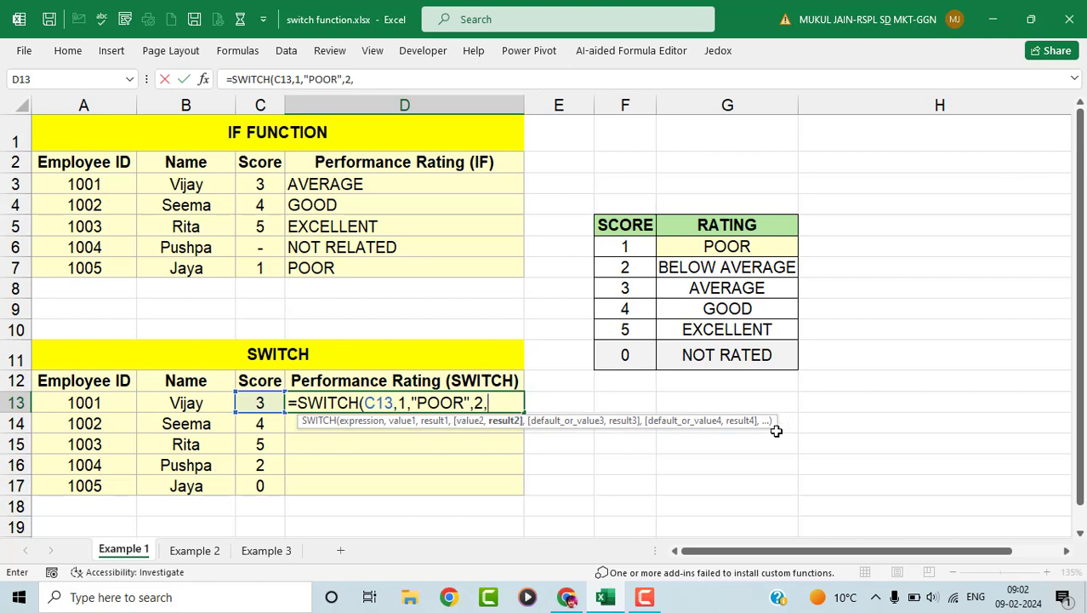
{"action": "type", "text": "\"BELOW AV"}
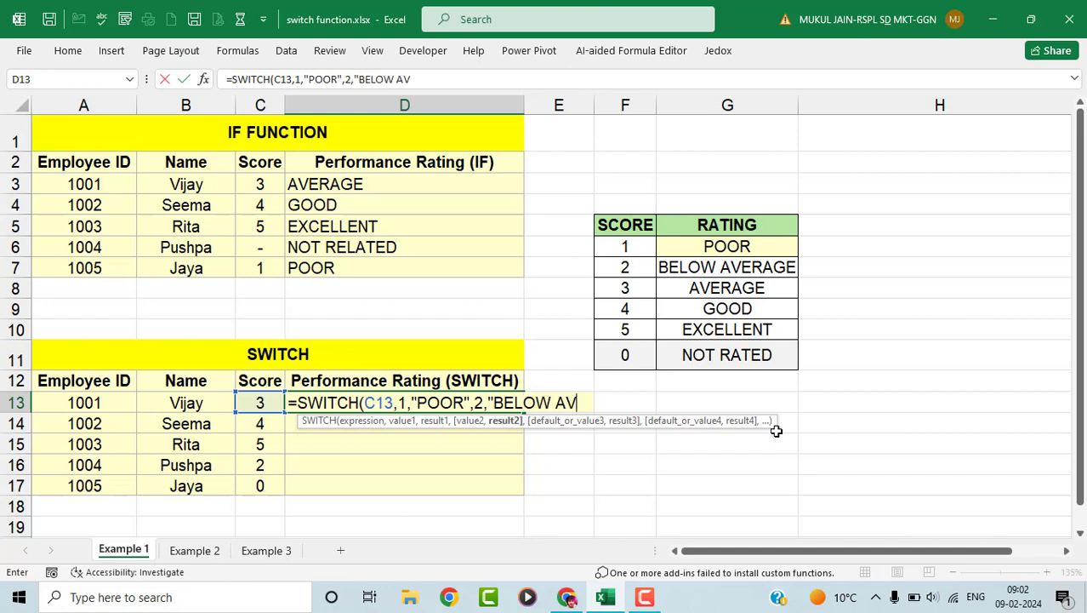
{"action": "type", "text": "ERAGE\""}
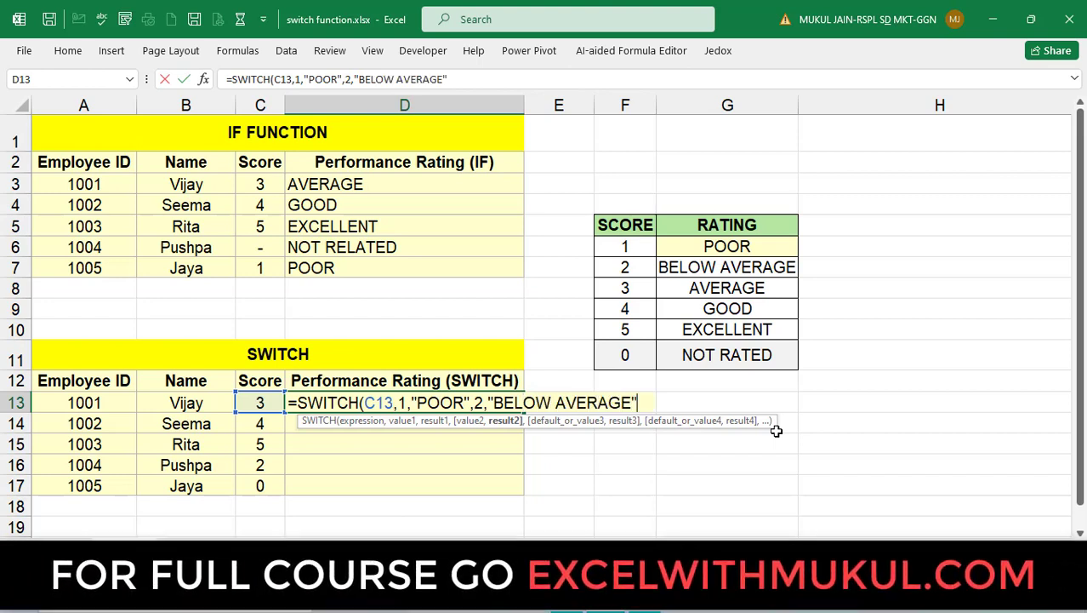
{"action": "type", "text": ",3"}
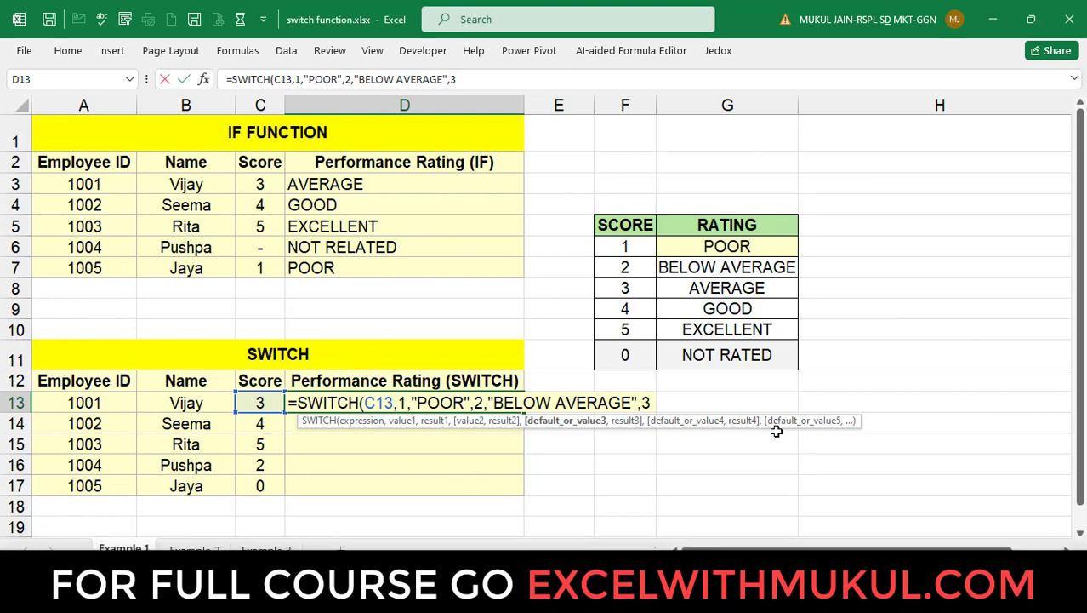
{"action": "type", "text": ",AV"}
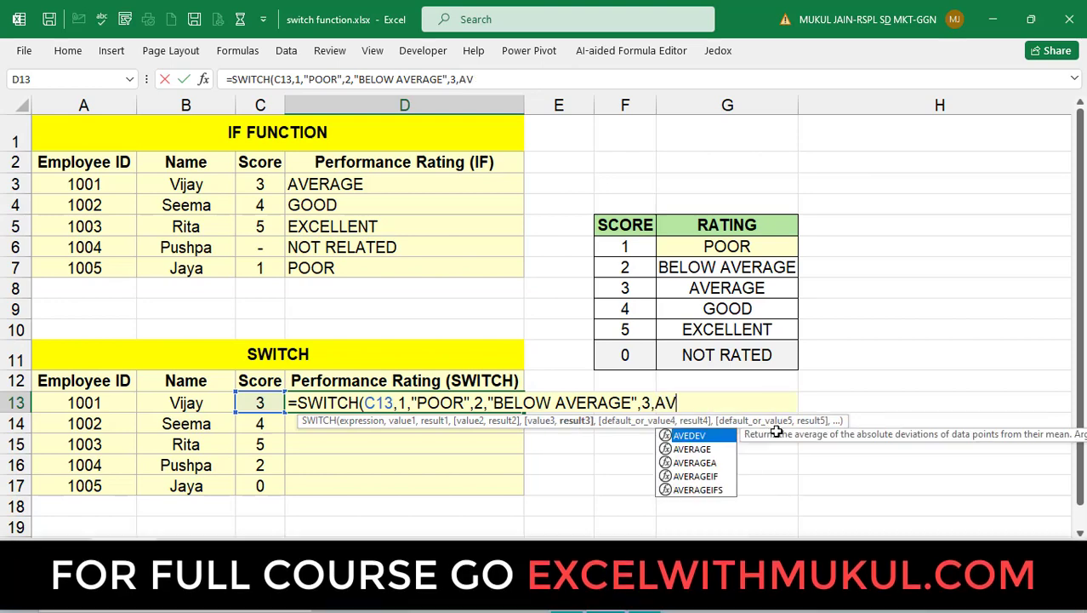
- Finish the SWITCH with 3 "AVERAGE", 4 "GOOD", 5 "EXCELLENT", default "NOT RELATED", and enter it
{"action": "key", "text": "BackSpace"}
{"action": "key", "text": "BackSpace"}
{"action": "type", "text": "\"AV"}
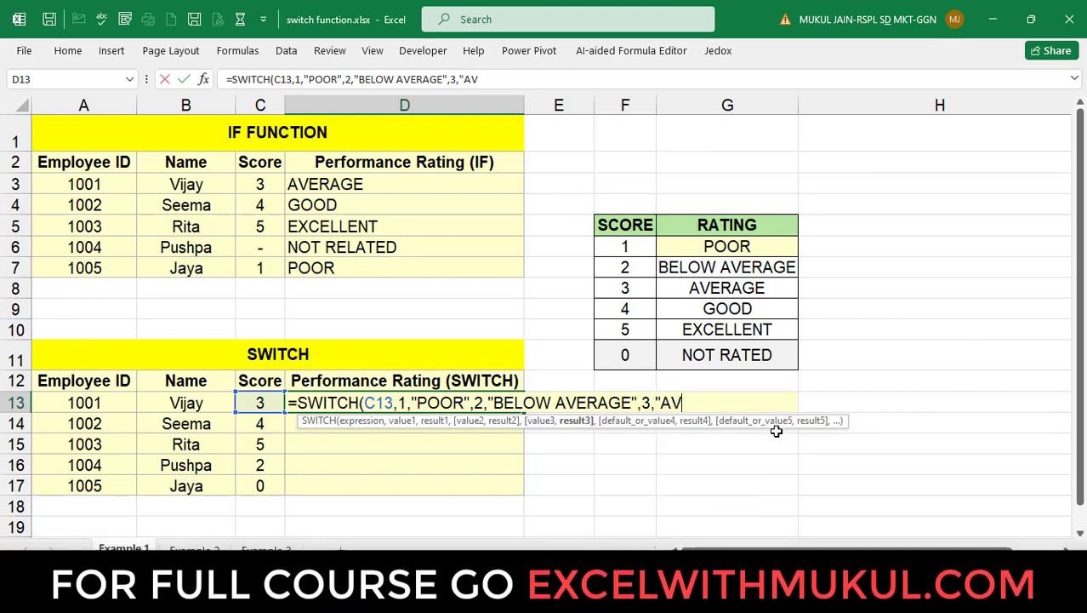
{"action": "type", "text": "ERAGE\""}
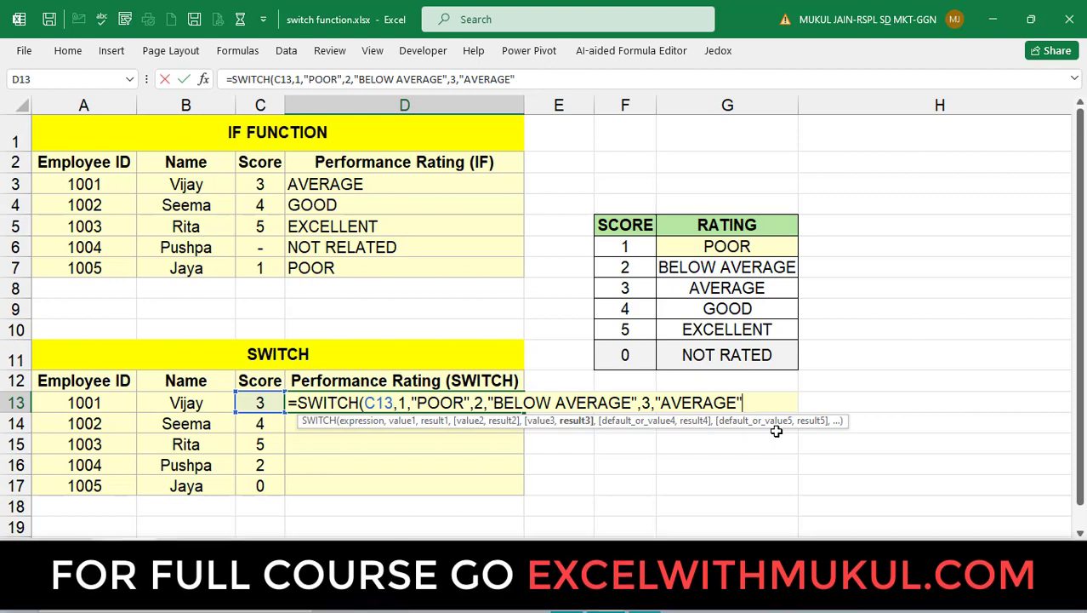
{"action": "type", "text": ",4,"}
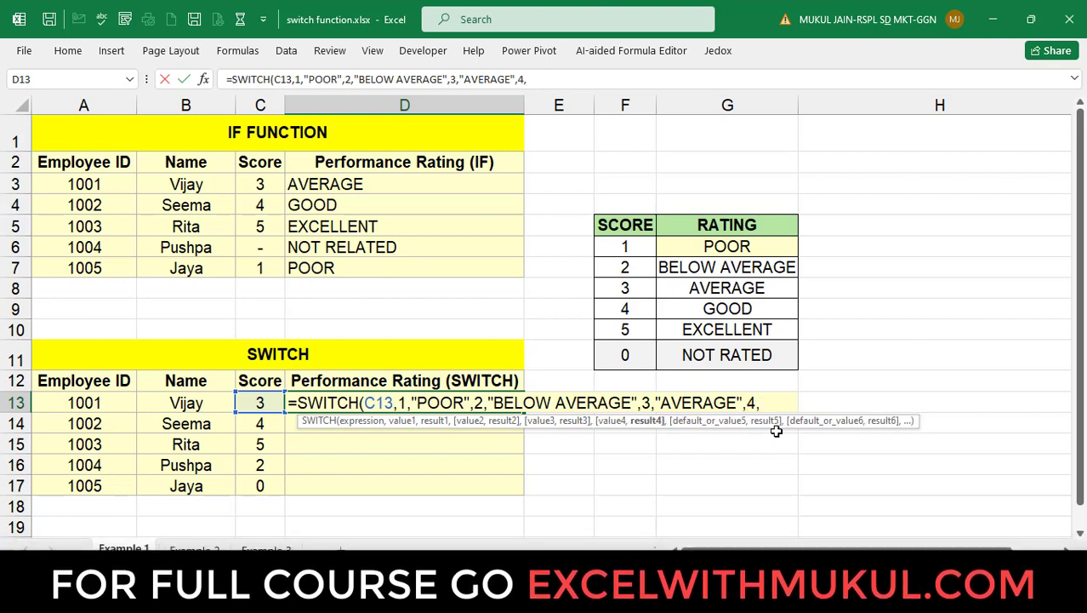
{"action": "type", "text": "\""}
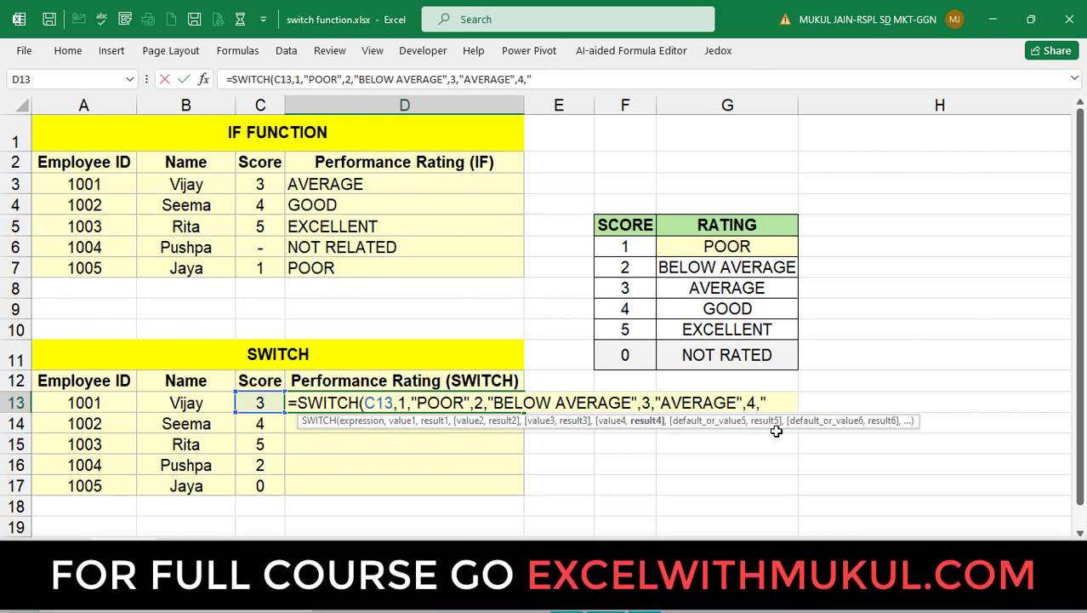
{"action": "type", "text": "GOOD\""}
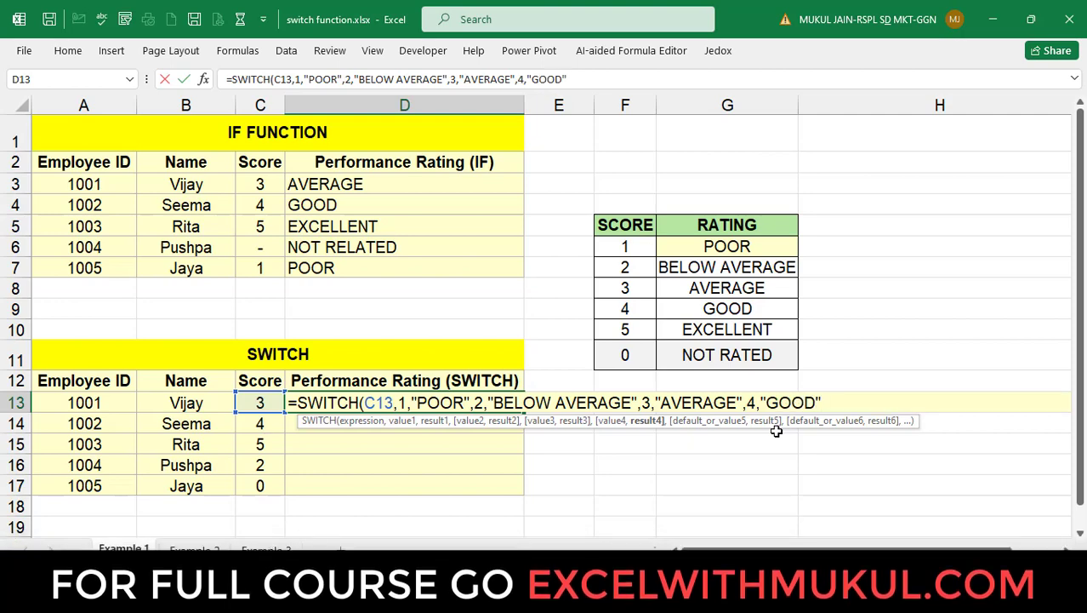
{"action": "type", "text": ",5"}
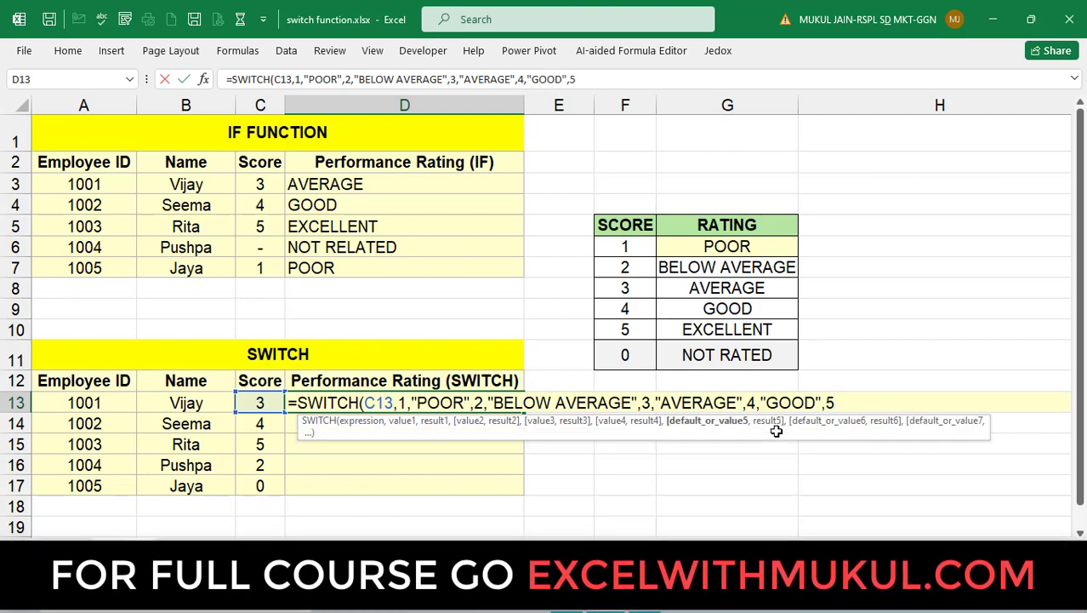
{"action": "type", "text": ",\"EXCELLENT"}
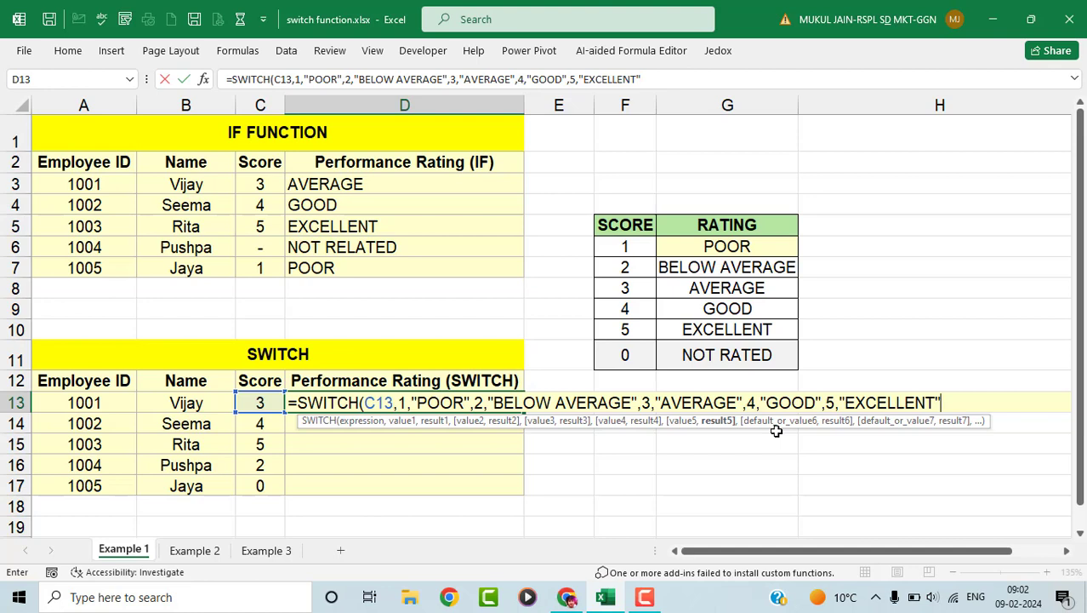
{"action": "type", "text": "\","}
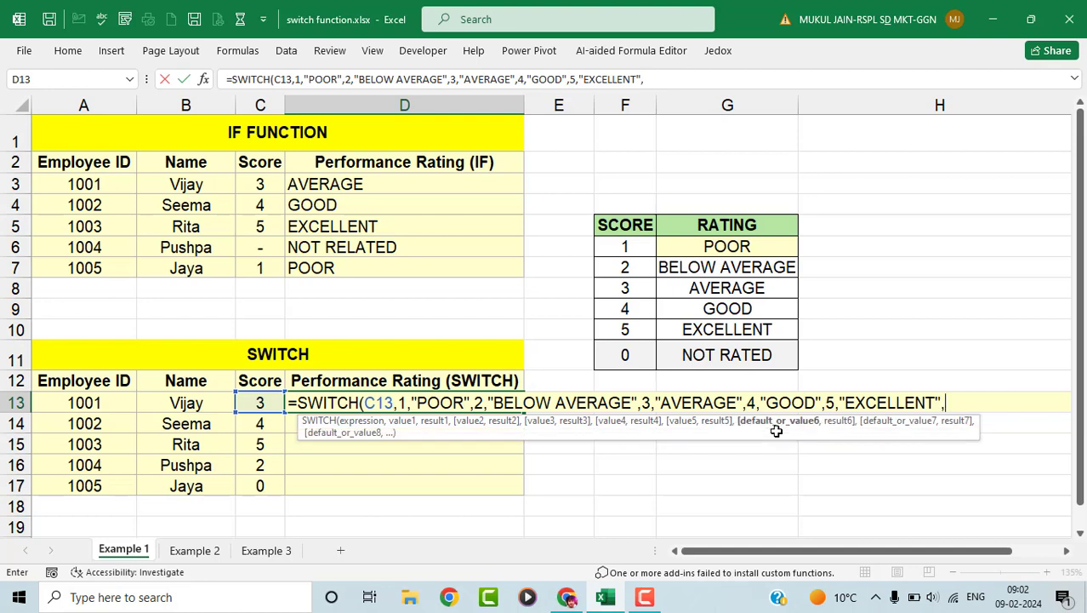
{"action": "type", "text": "\"NOT RELATED"}
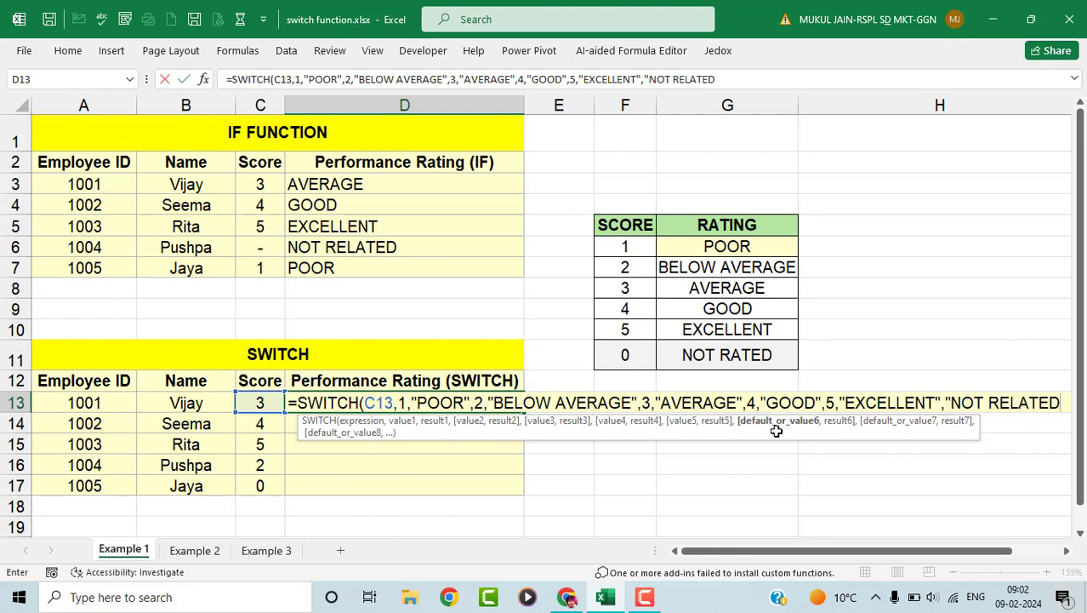
{"action": "type", "text": "\")"}
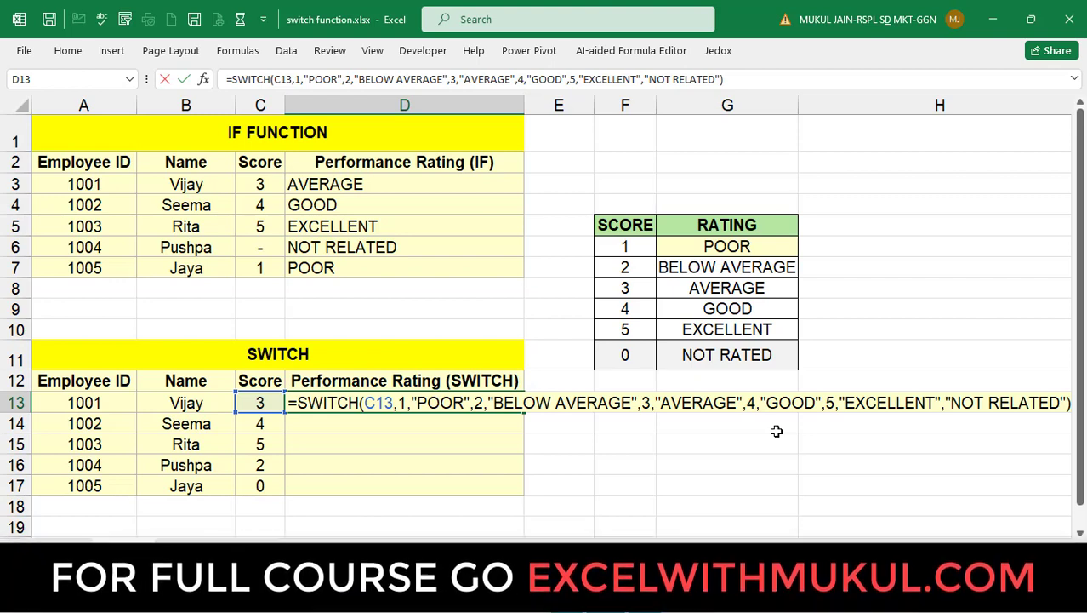
{"action": "key", "text": "Return"}
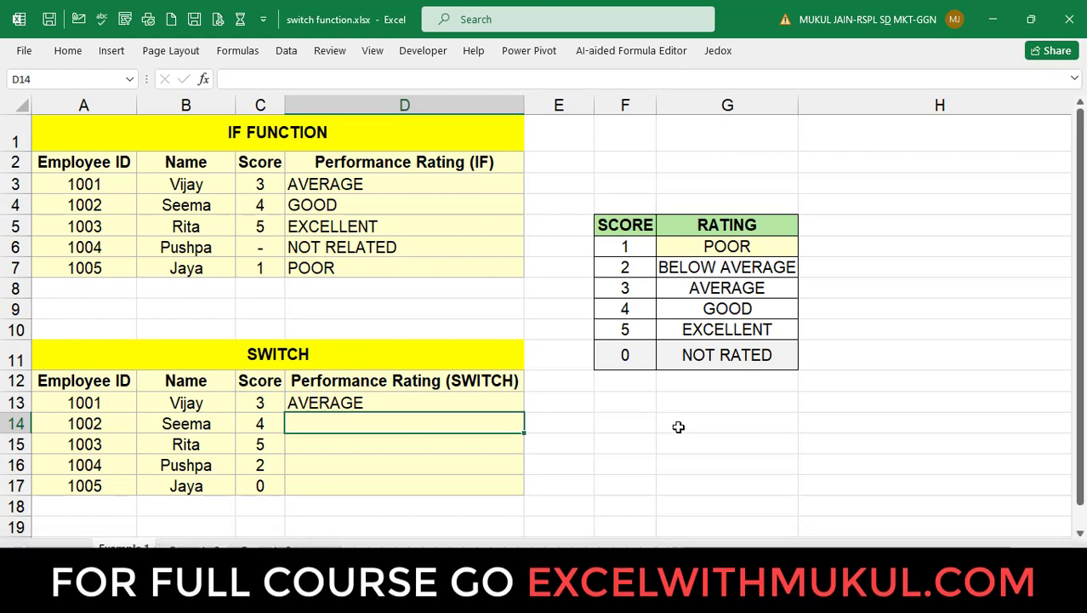
- Drag D13's SWITCH formula down to D17, then deselect the filled range
{"action": "left_click", "coordinate": [521, 404]}
{"action": "left_click_drag", "start_coordinate": [525, 413], "coordinate": [502, 498]}
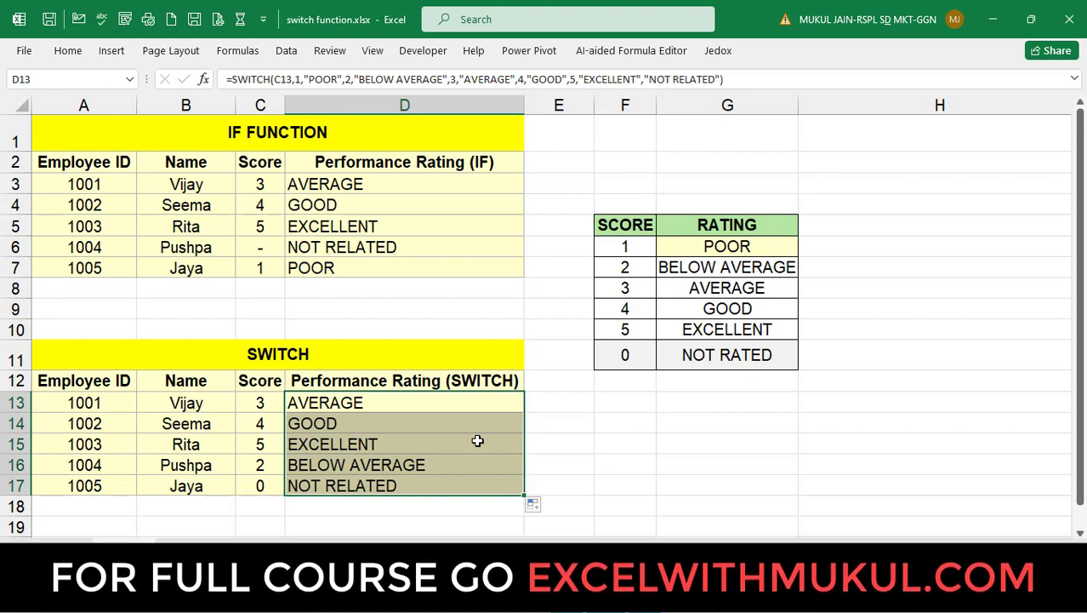
{"action": "left_click", "coordinate": [451, 383]}
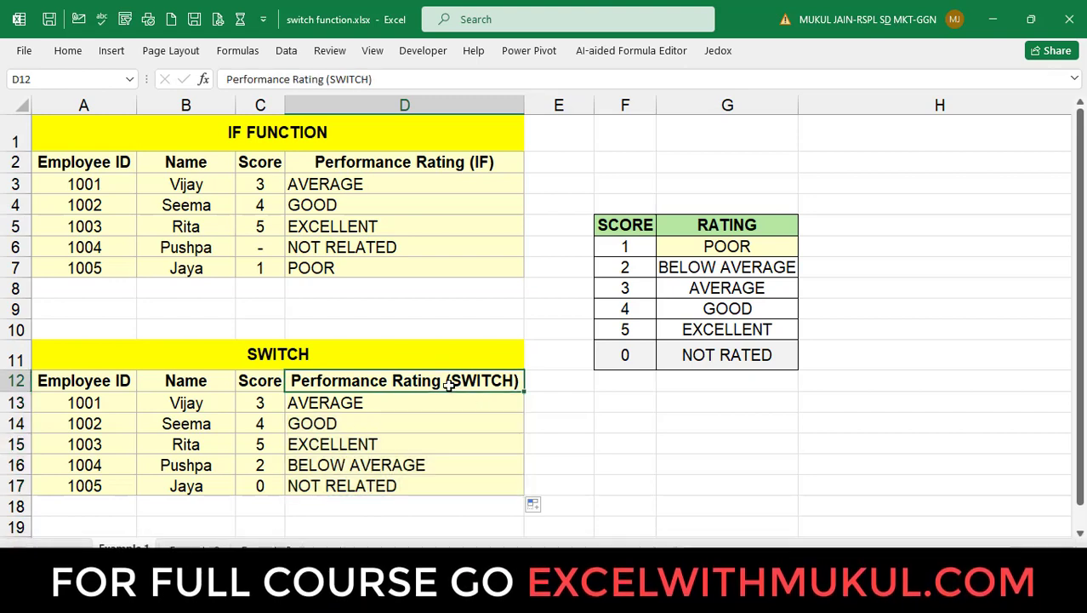